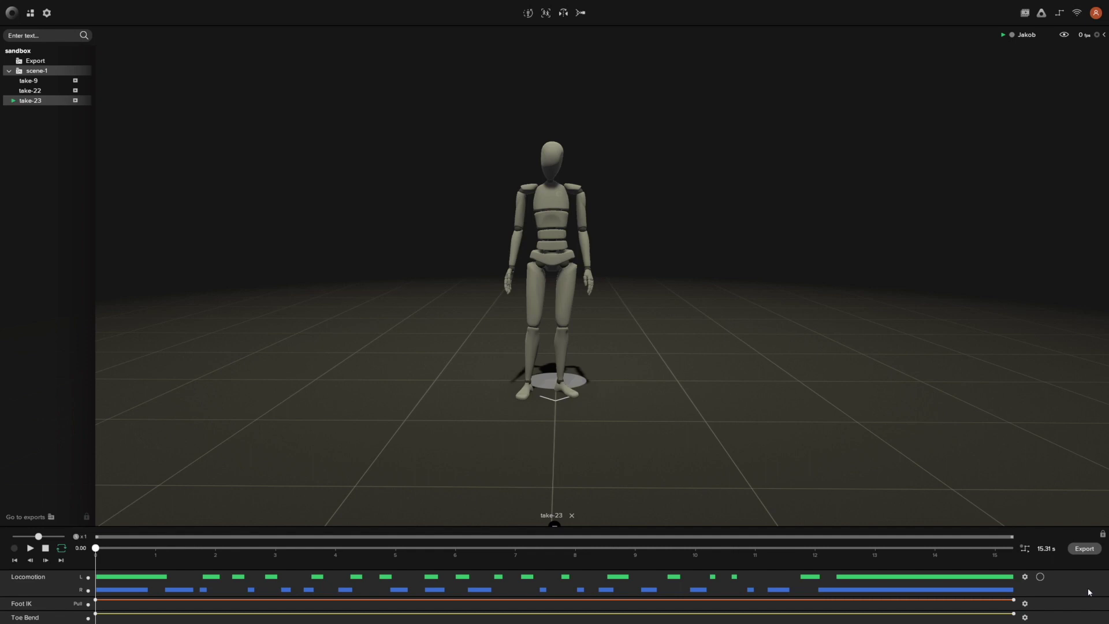
Review the list of Studio shortcuts and close it.
left_click(47, 13)
mouse_move(67, 241)
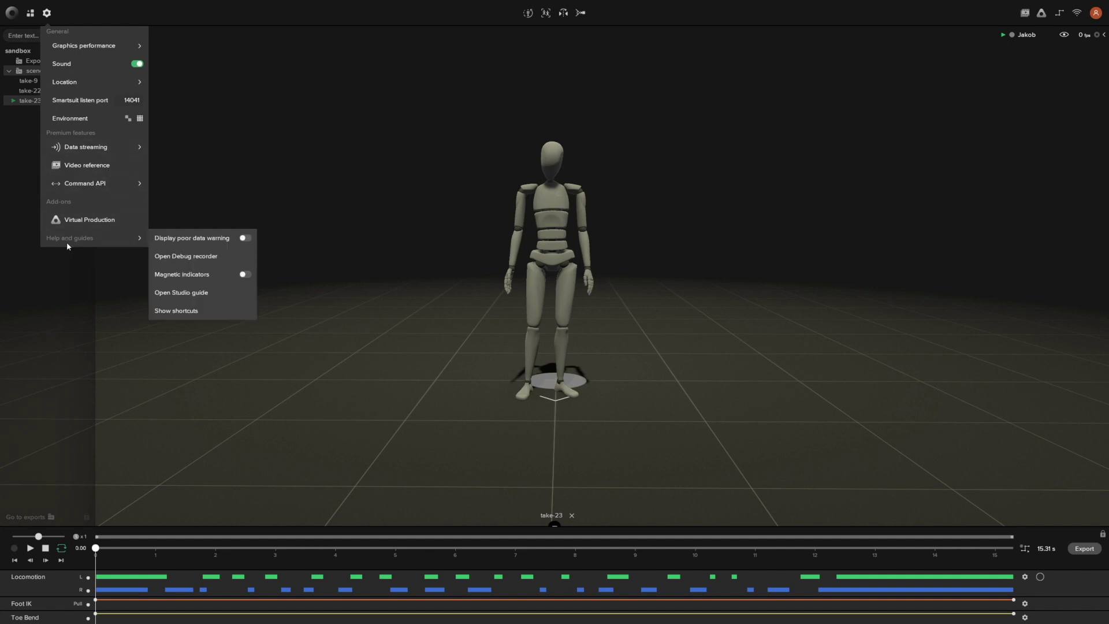
left_click(207, 314)
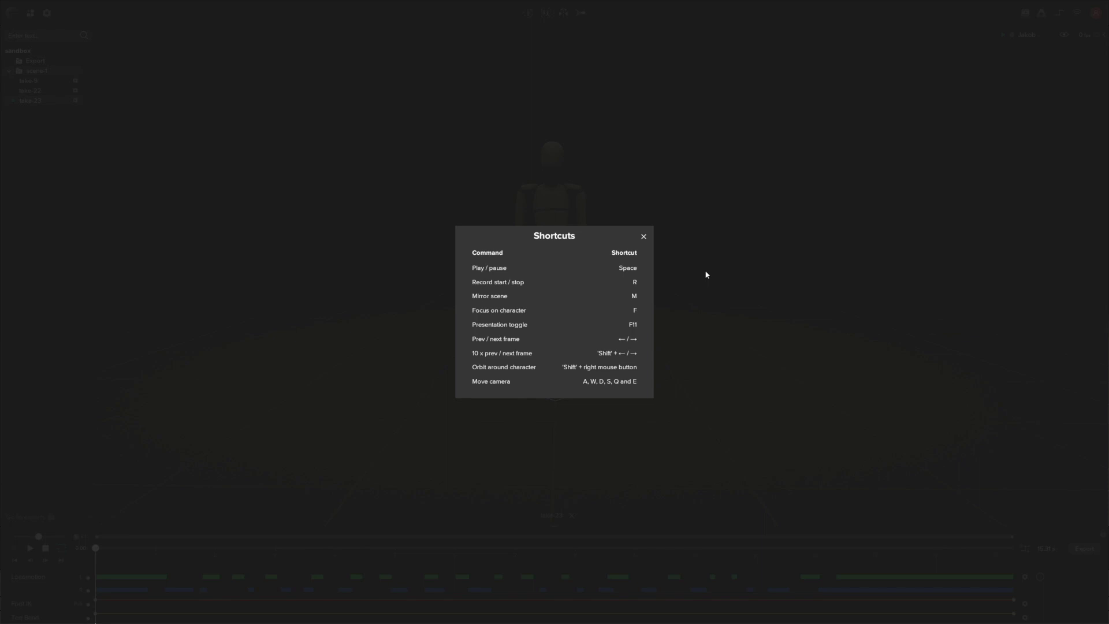
left_click(644, 238)
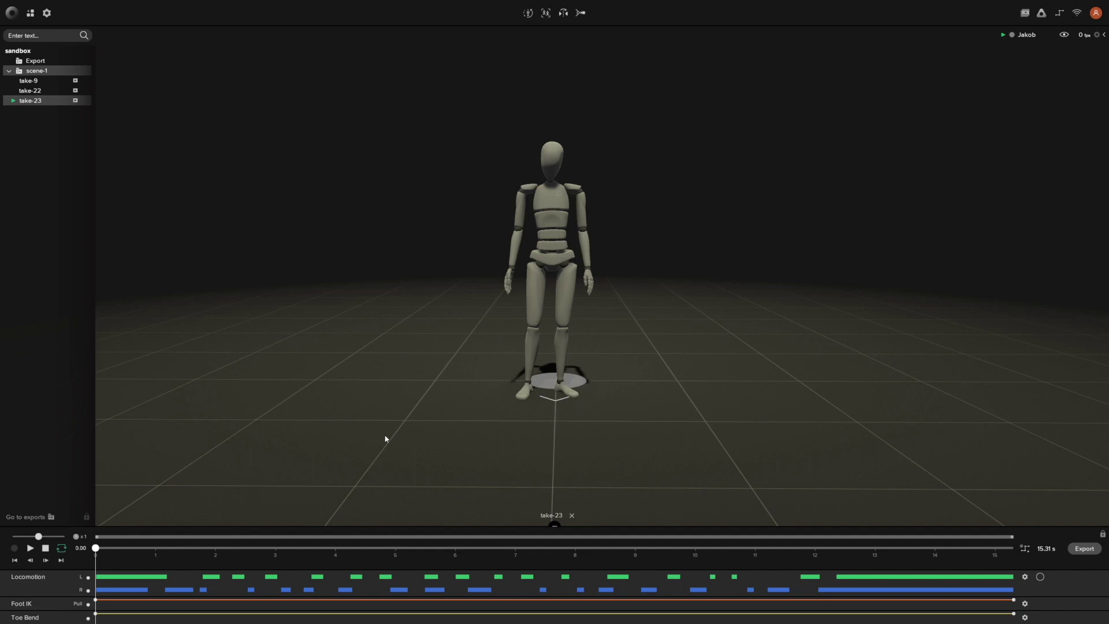
Play take-23 from the start for a few seconds, then stop playback.
left_click(98, 547)
left_click(32, 549)
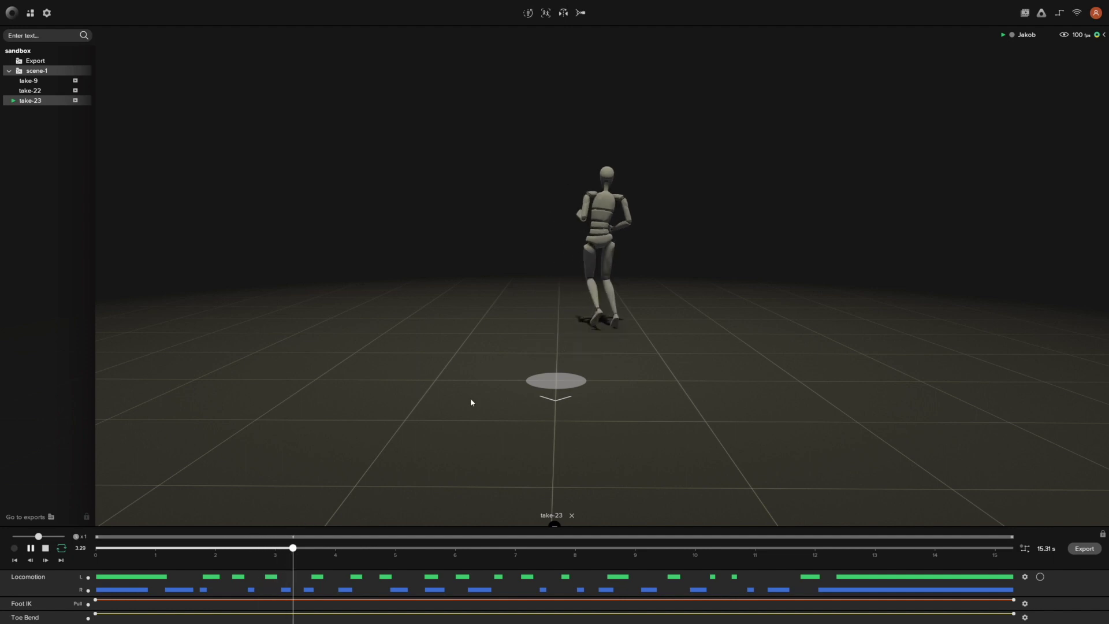
left_click(46, 549)
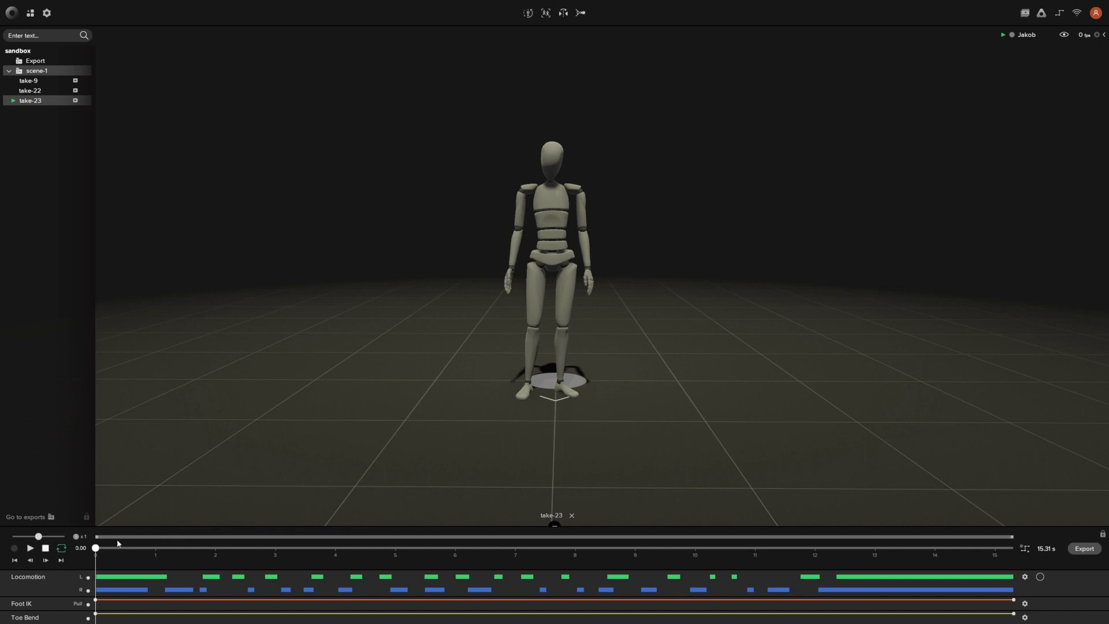
Create a segment covering about the first 1.8 s of take-23's timeline and name it "new animation".
mouse_move(97, 552)
left_mouse_down()
mouse_move(324, 550)
mouse_move(96, 557)
left_mouse_up()
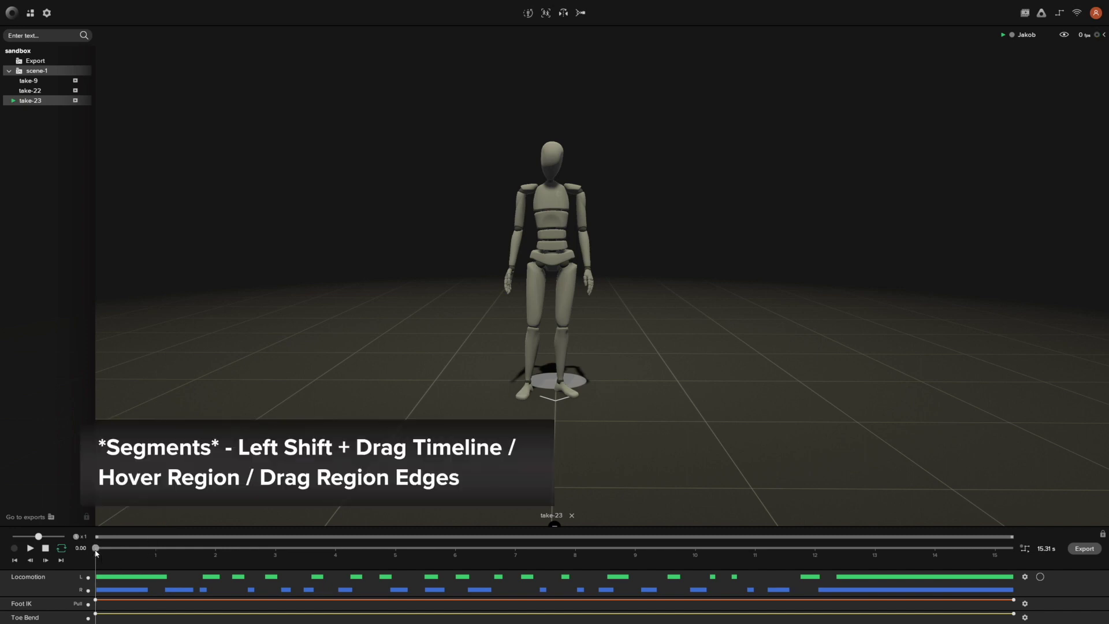
left_click_drag(96, 552, 203, 555, "shift")
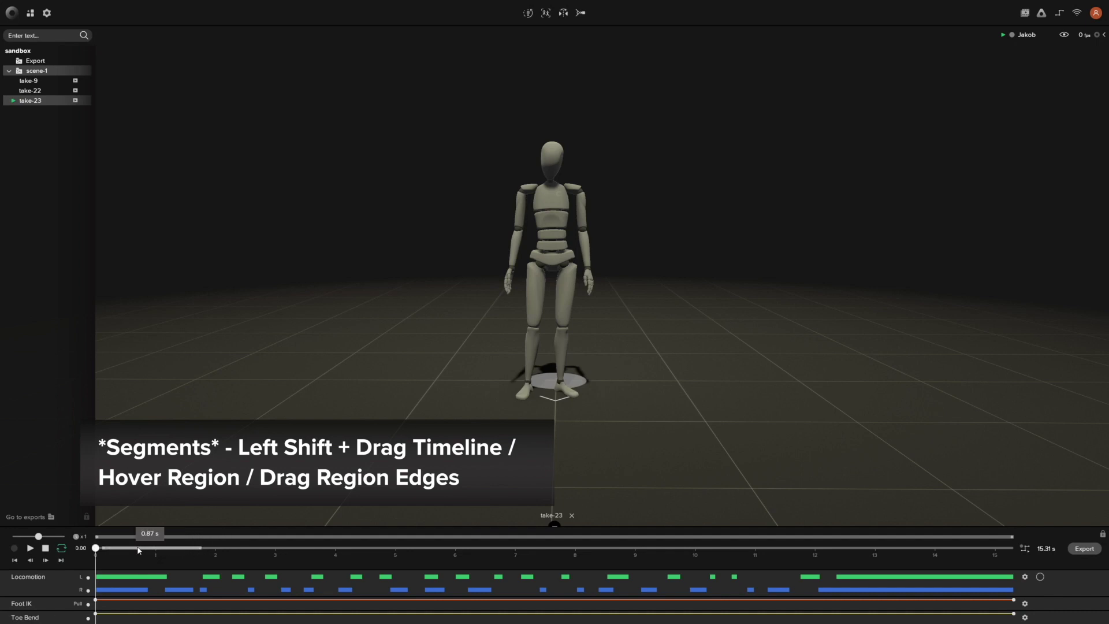
mouse_move(120, 553)
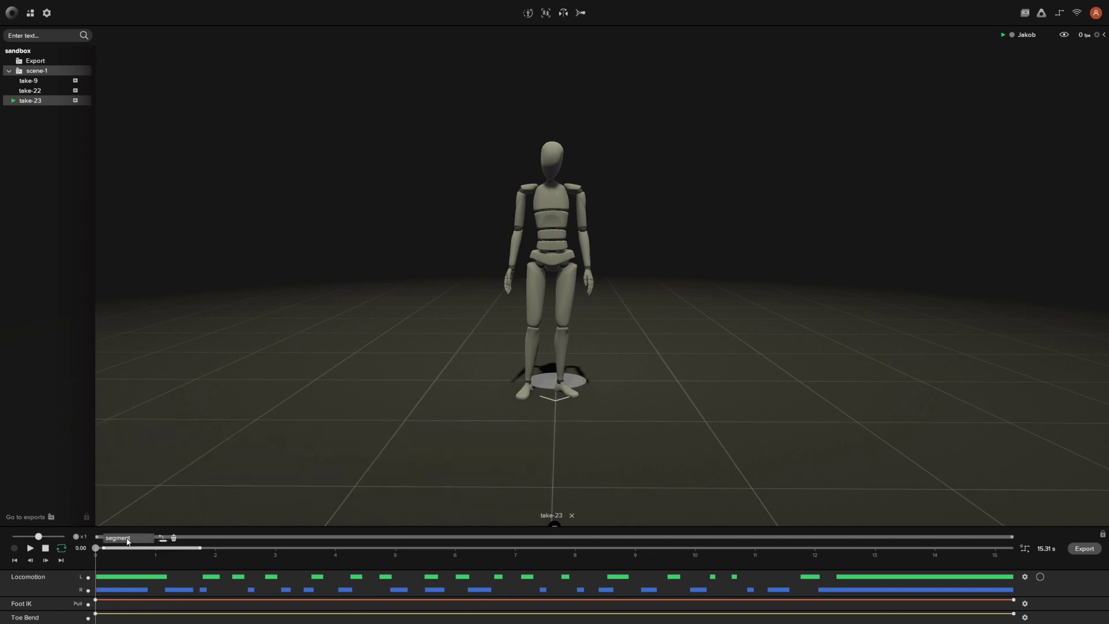
double_click(129, 539)
type("locomotion")
key("Return")
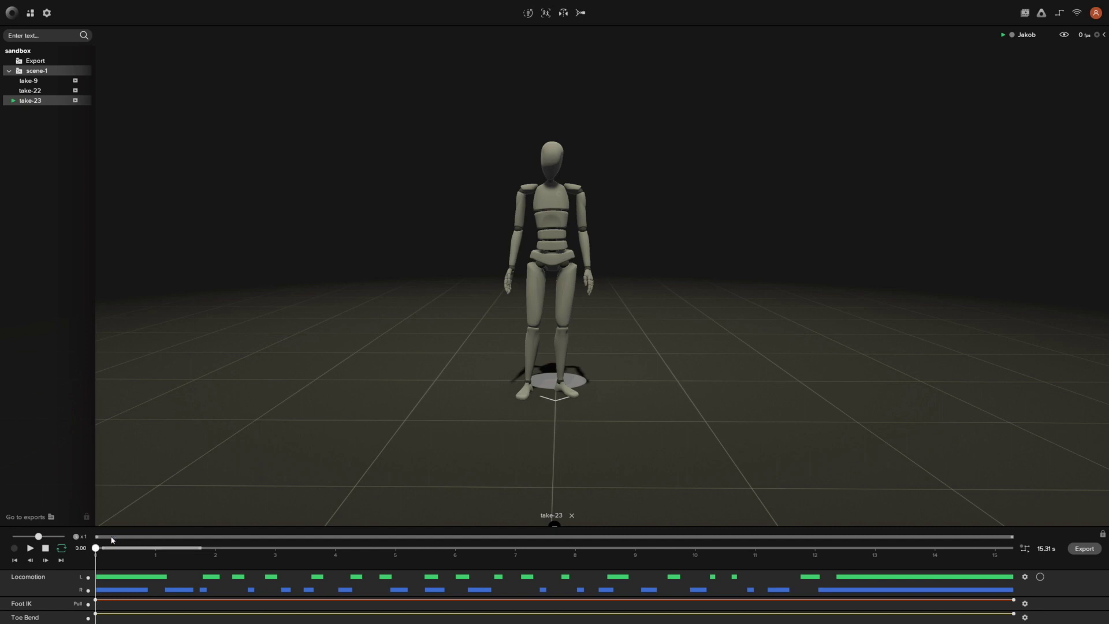
Adjust the "new animation" segment's edges to end at about 2.07 s and extract it as a separate clip in scene-1.
mouse_move(144, 552)
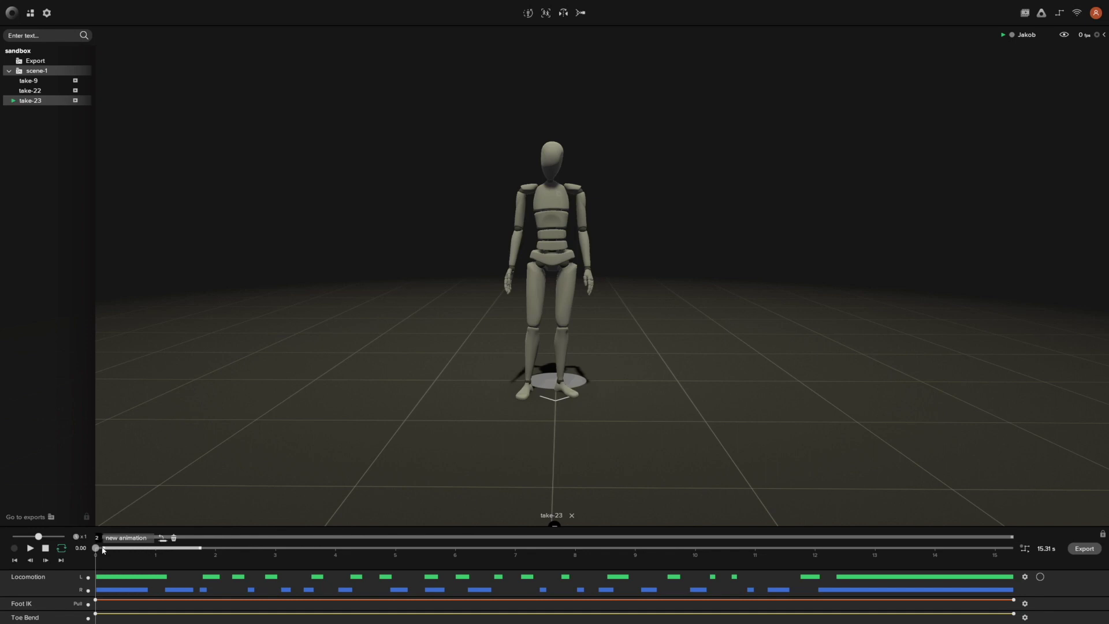
left_click_drag(104, 552, 219, 553)
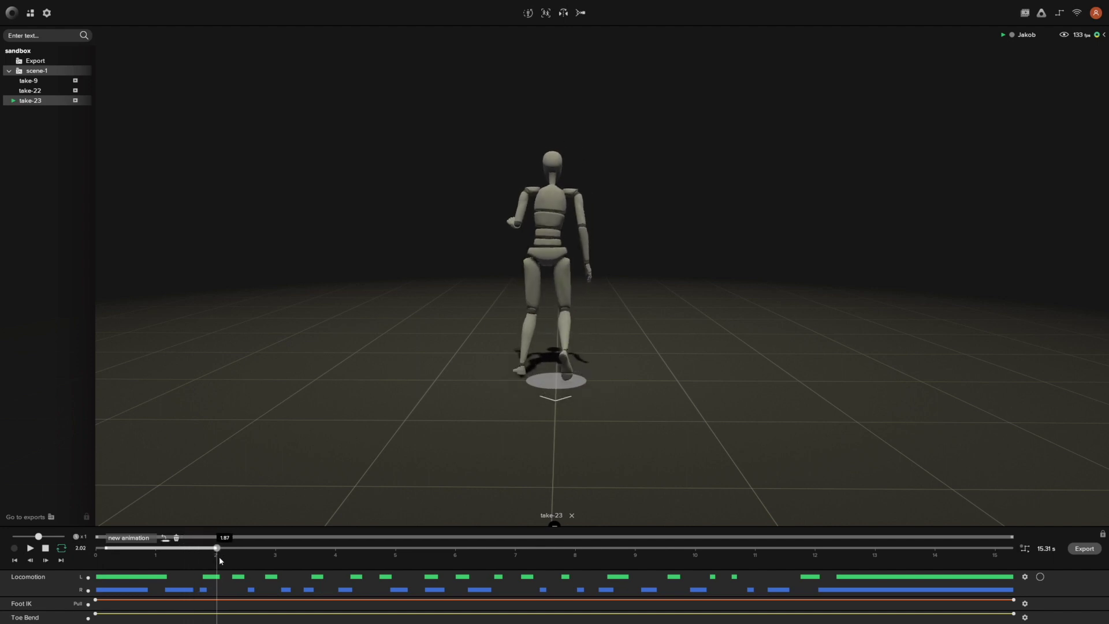
mouse_move(156, 546)
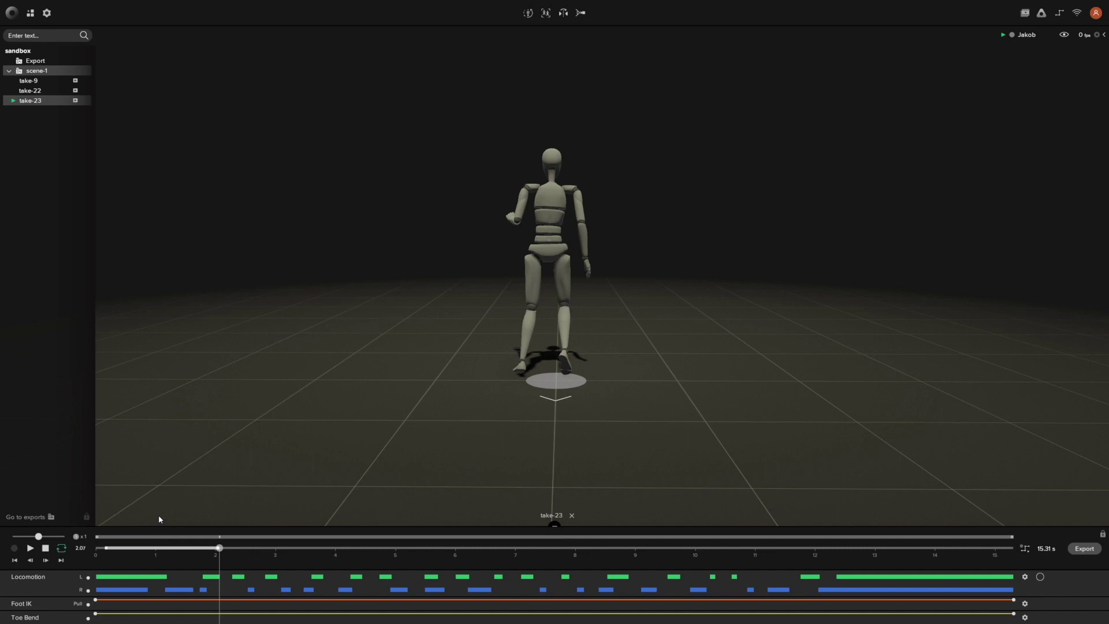
left_click(165, 540)
left_click(50, 117)
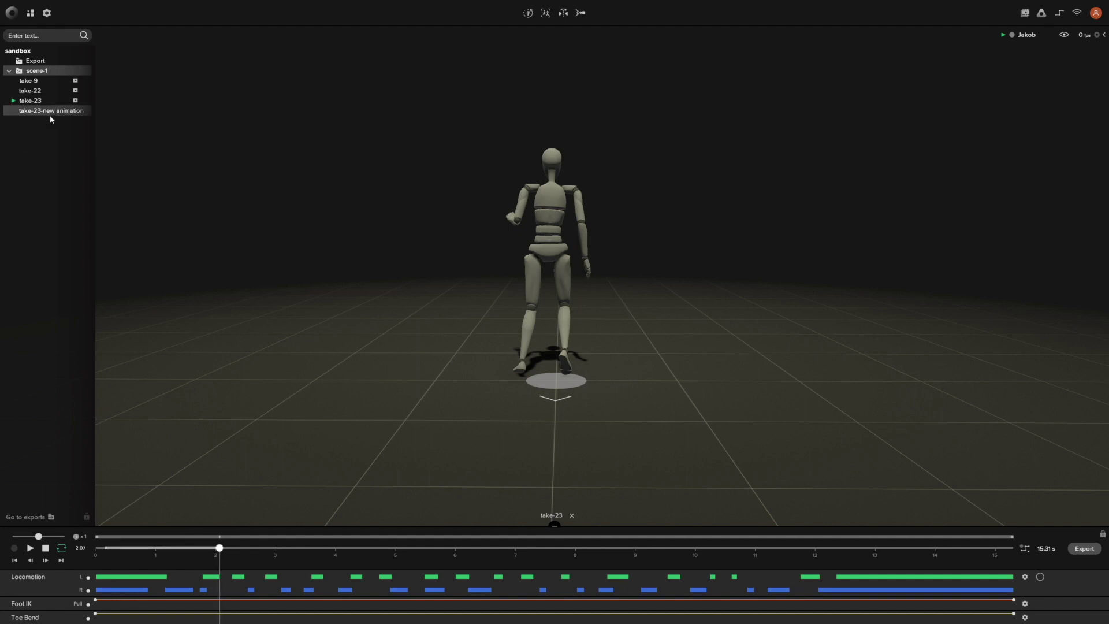
Open the take-23-new animation clip and process it with the Locomotion, Foot IK and Toe Bend filters.
double_click(41, 115)
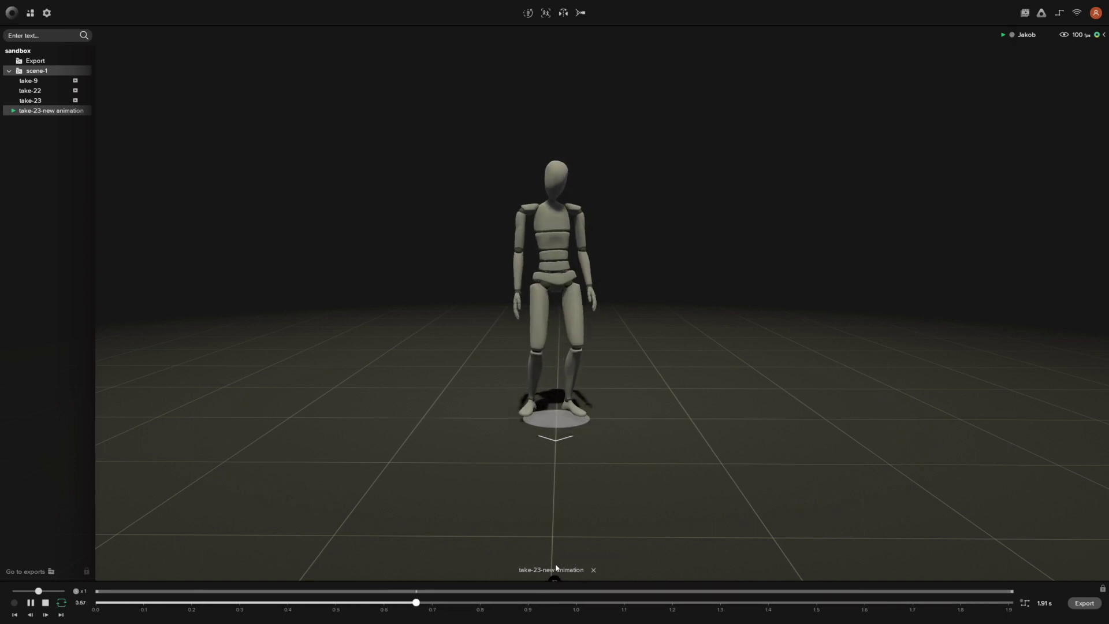
left_click(1025, 603)
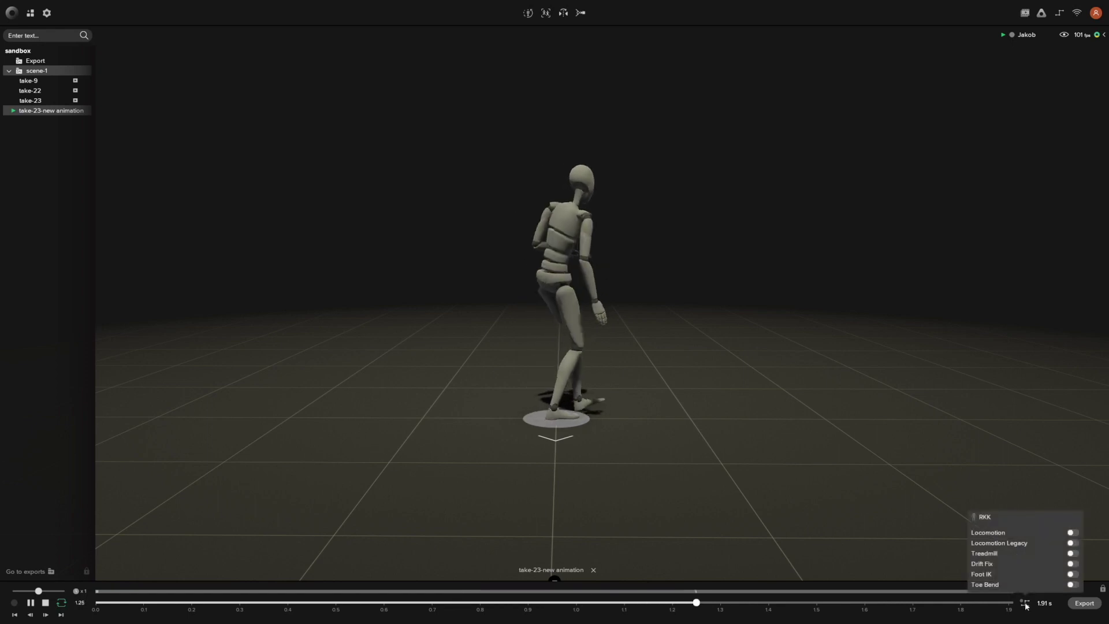
left_click(1073, 532)
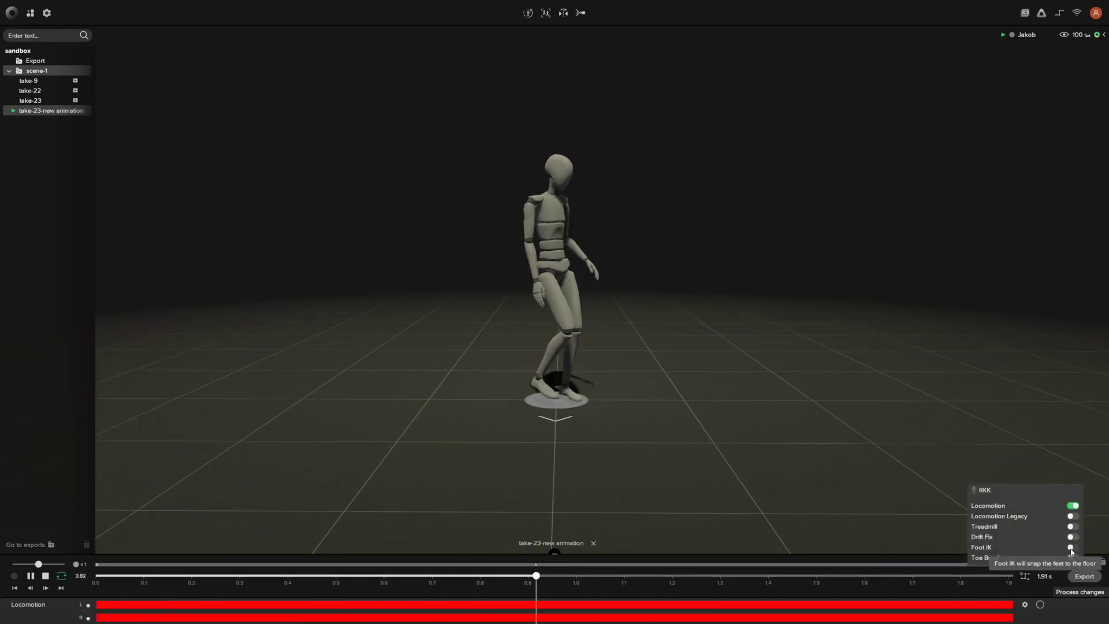
left_click(1072, 547)
left_click(1072, 544)
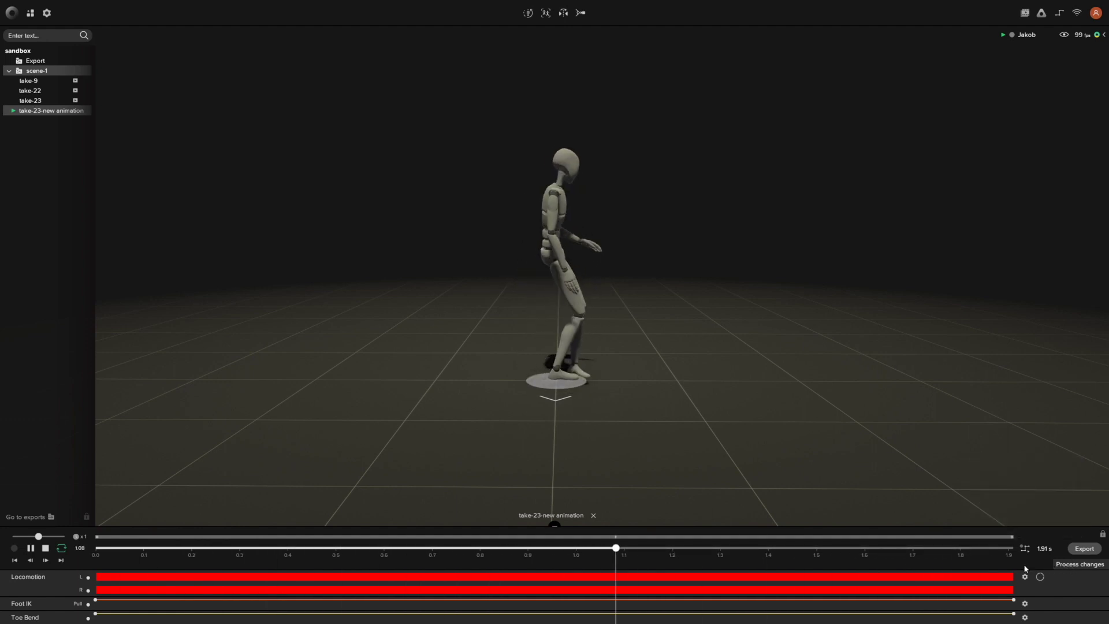
left_click(1058, 564)
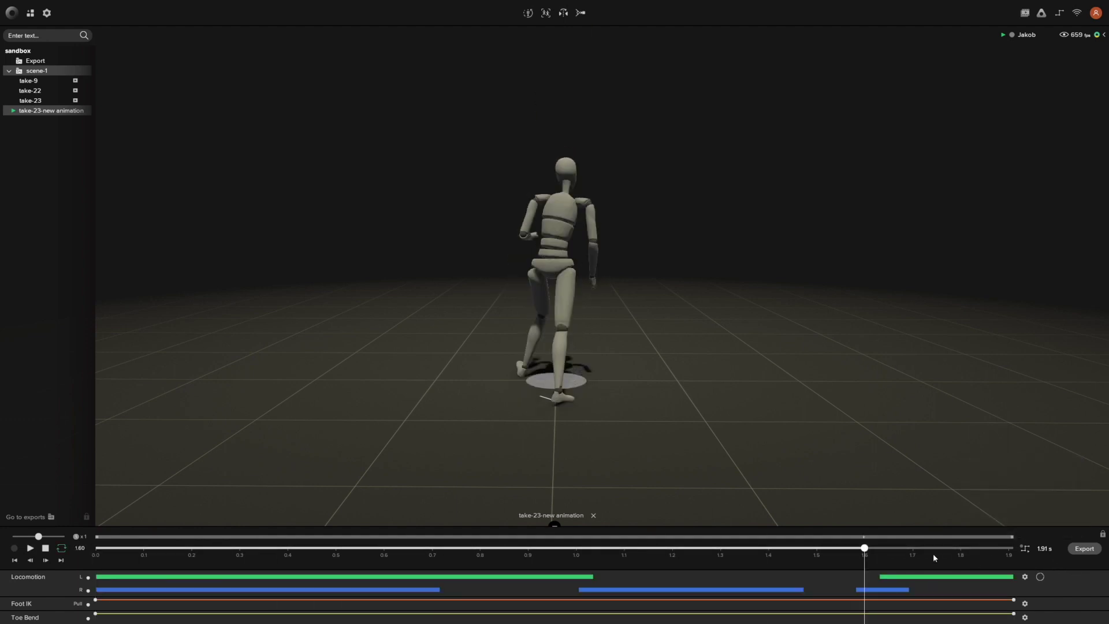
Play back the processed clip and open its export options.
left_click(30, 547)
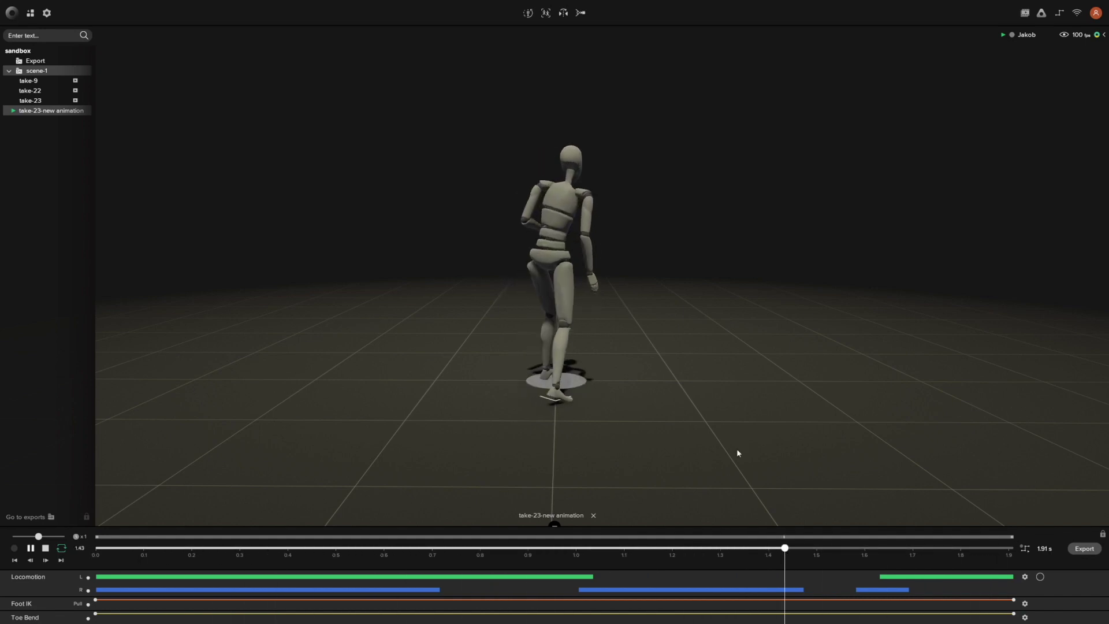
left_click(1084, 548)
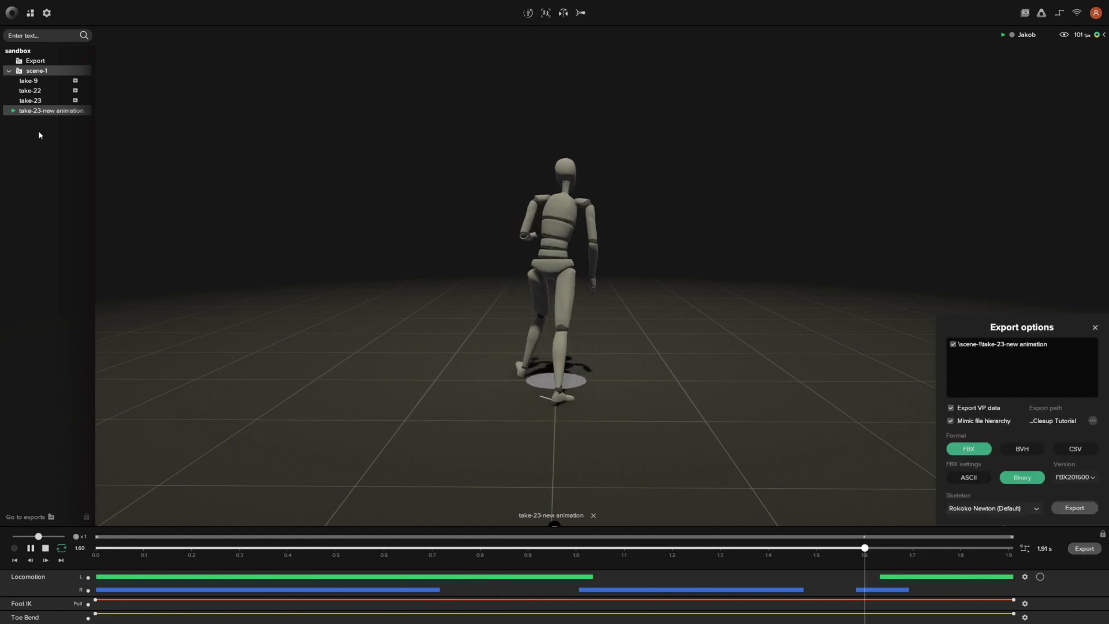
Play take-23 with its video reference up to about 5.7 s and close the export options.
left_click(35, 100)
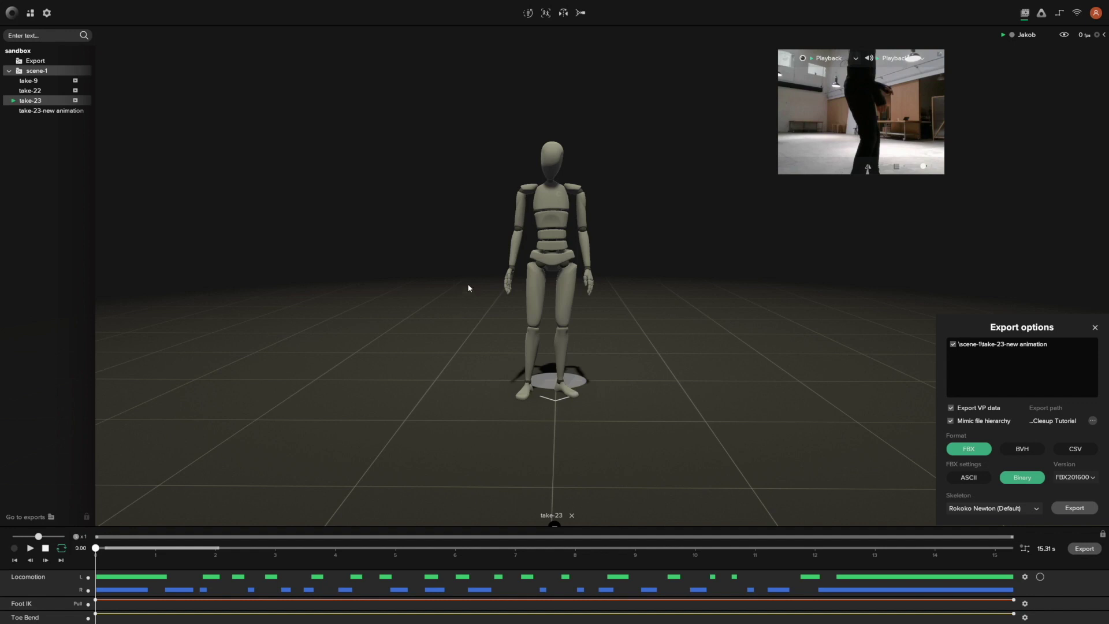
left_click(31, 549)
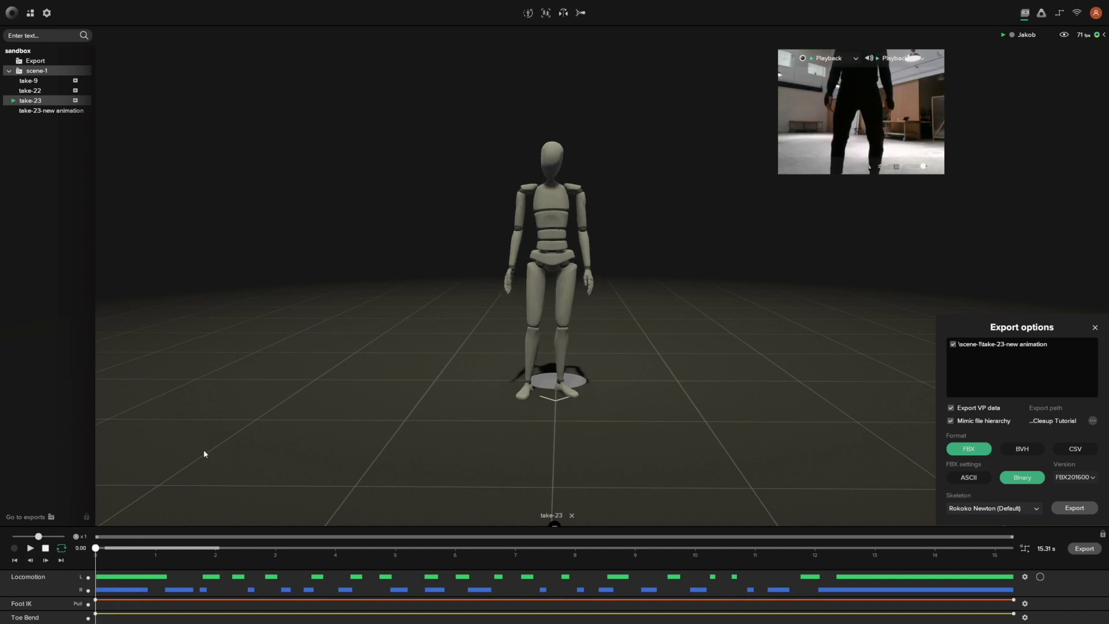
key("space")
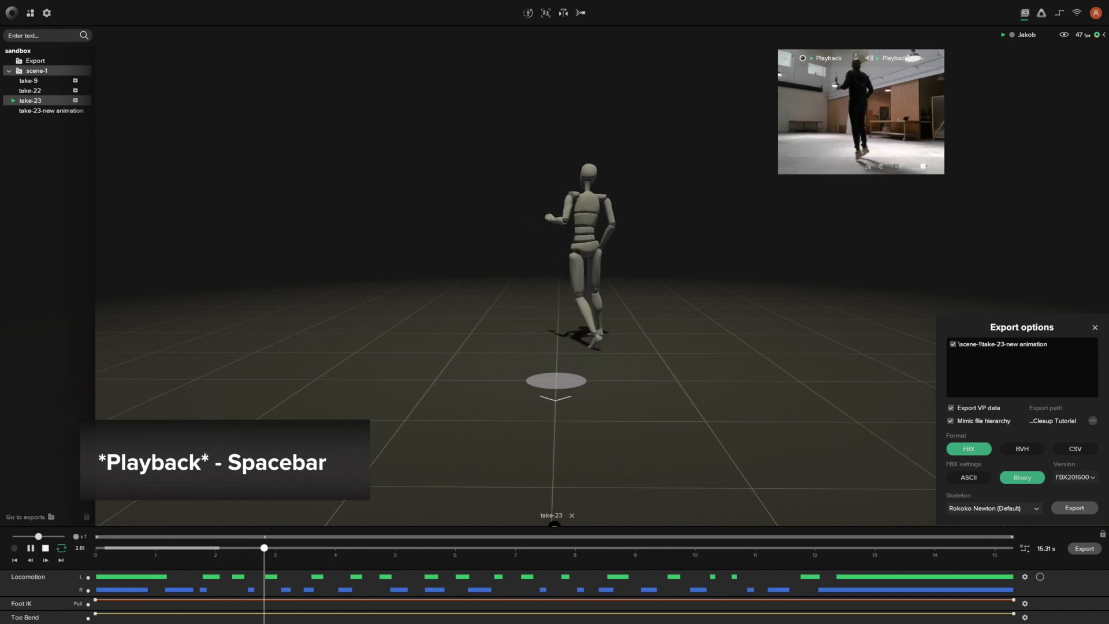
key("space")
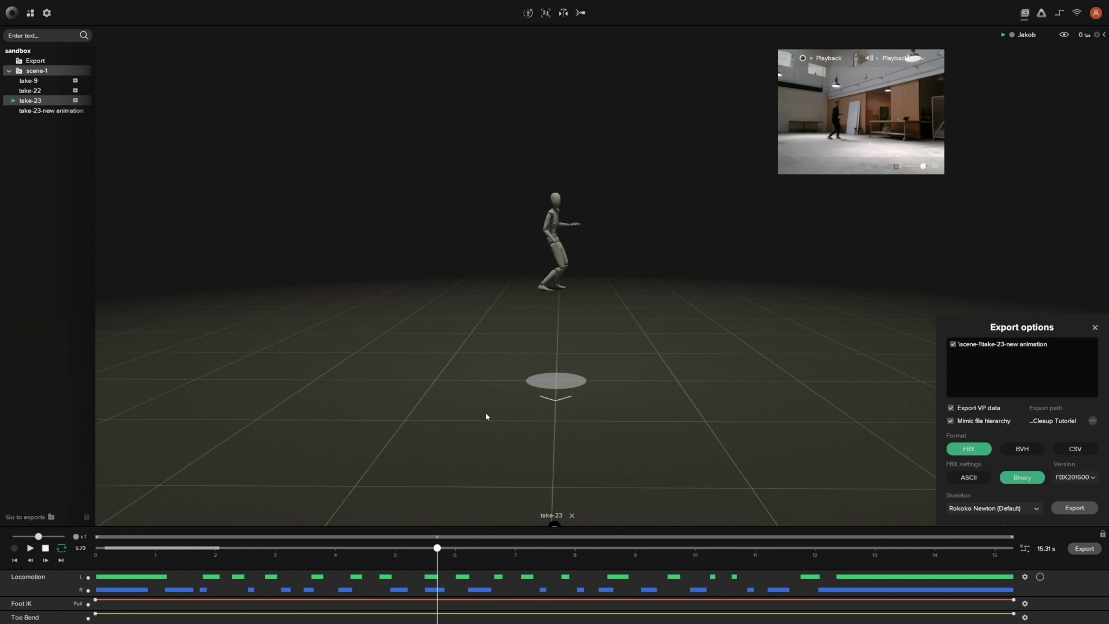
left_click(1095, 328)
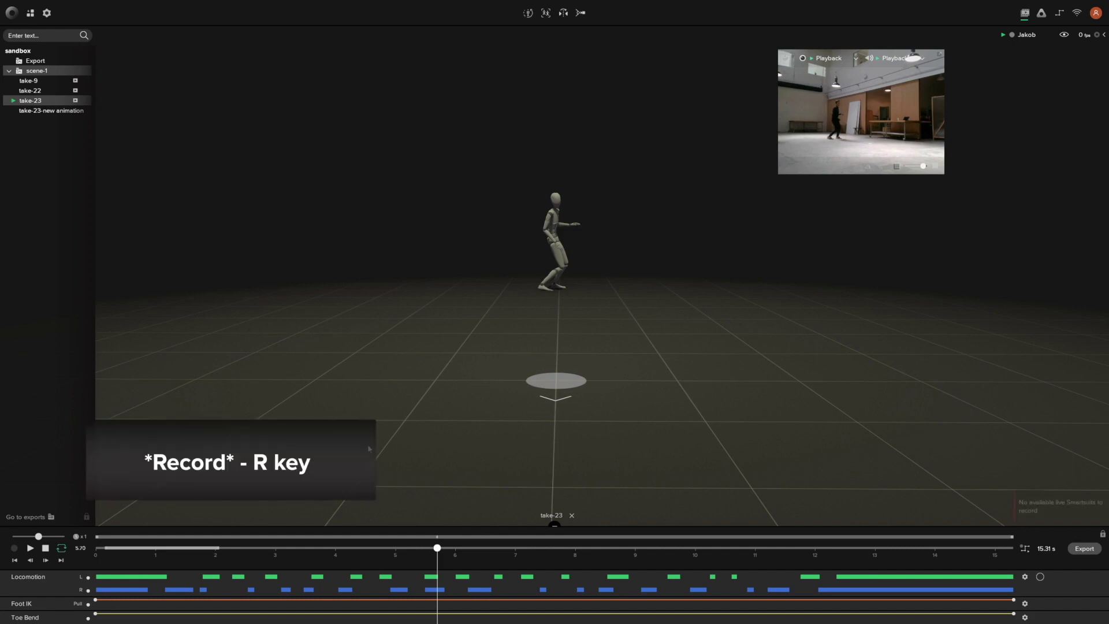
Try to start a new motion capture recording.
key("r")
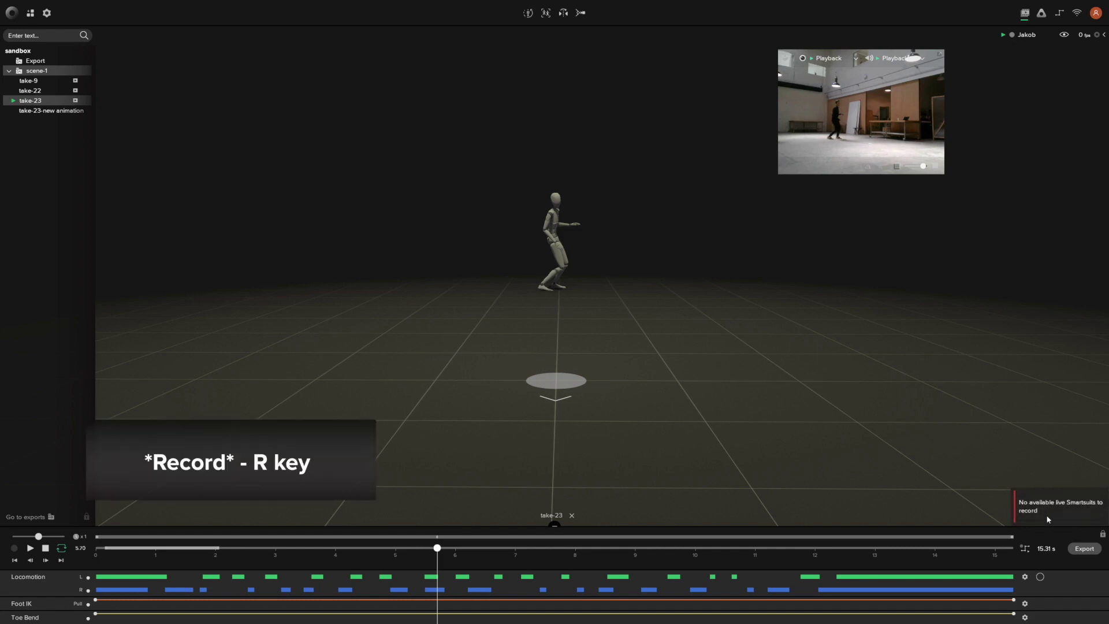
key("r")
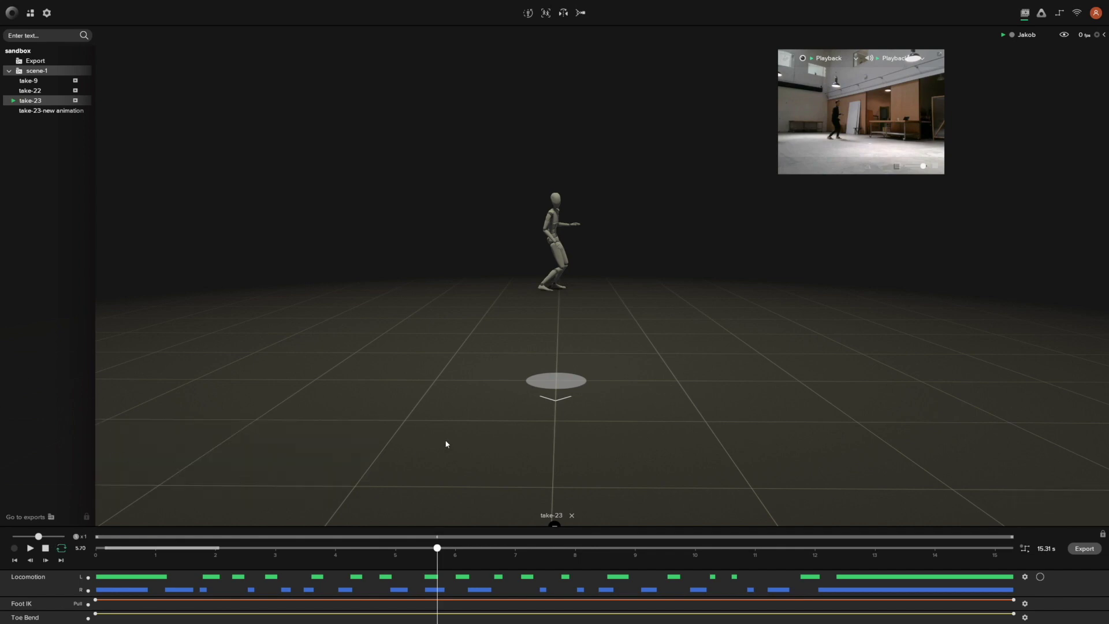
key("r")
Return the playhead to the start of take-23 and examine the character by moving the camera vertically, sideways, forward and backward.
left_click(101, 548)
left_click_drag(101, 548, 96, 548)
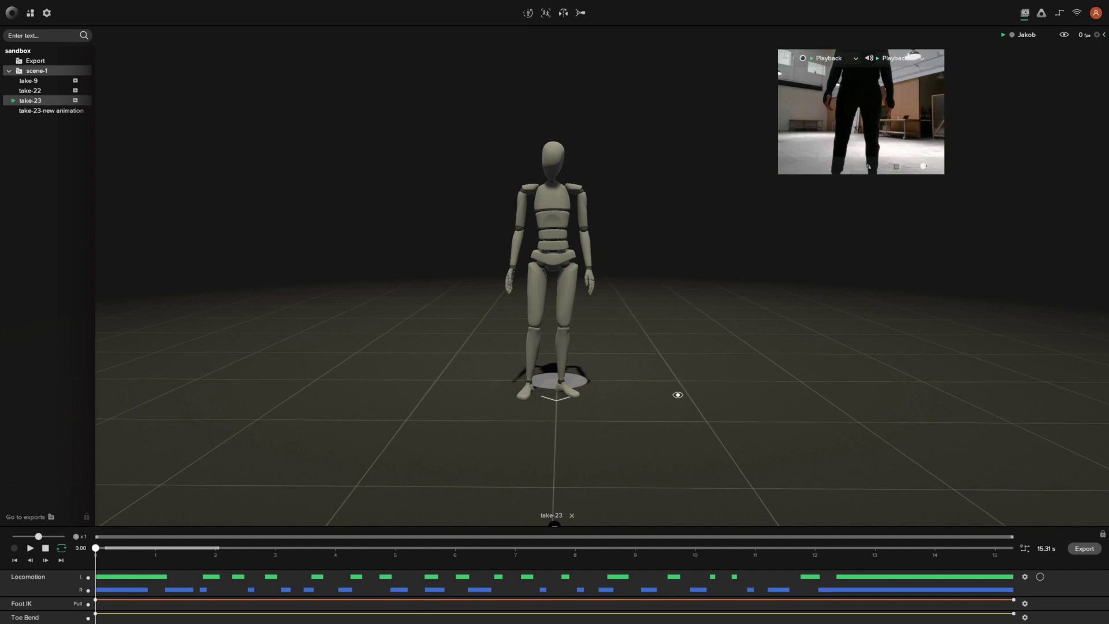
left_click_drag(677, 395, 679, 363)
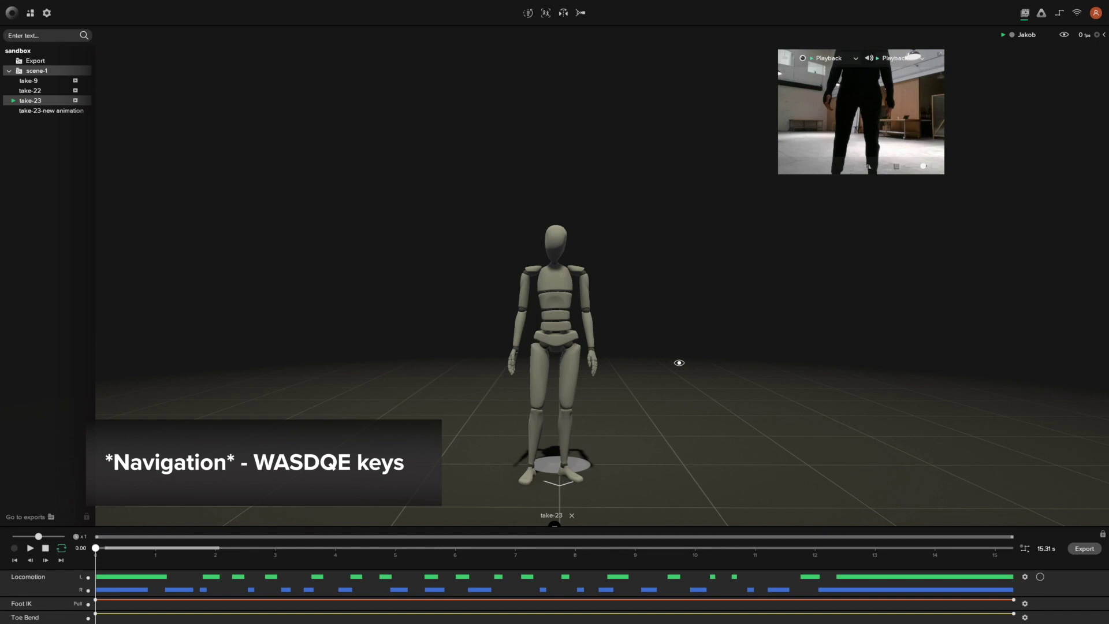
key("q")
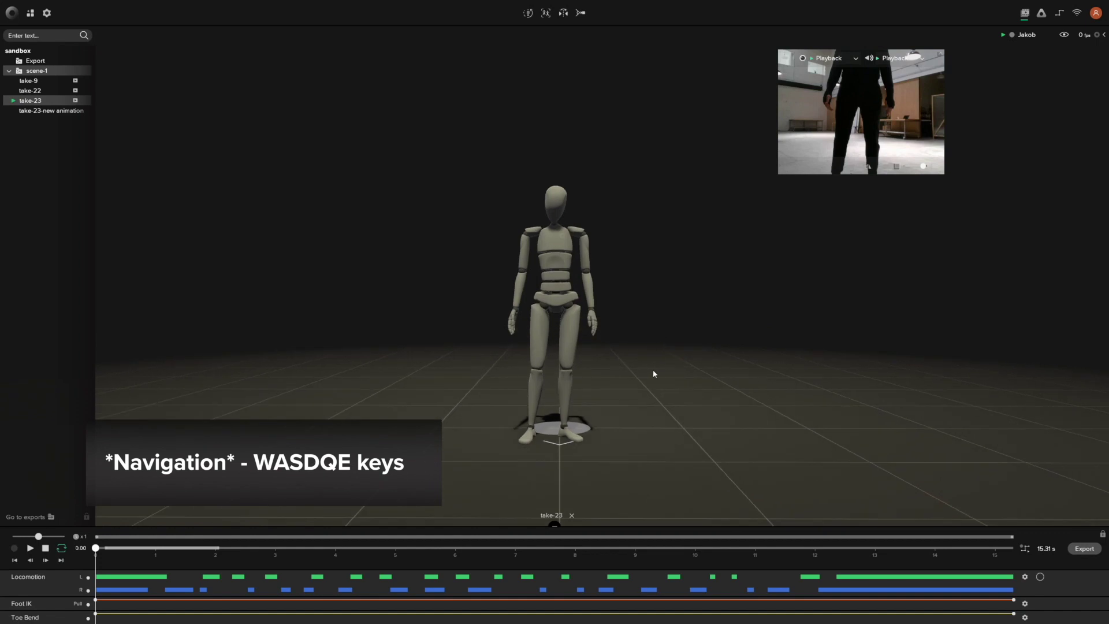
key("d")
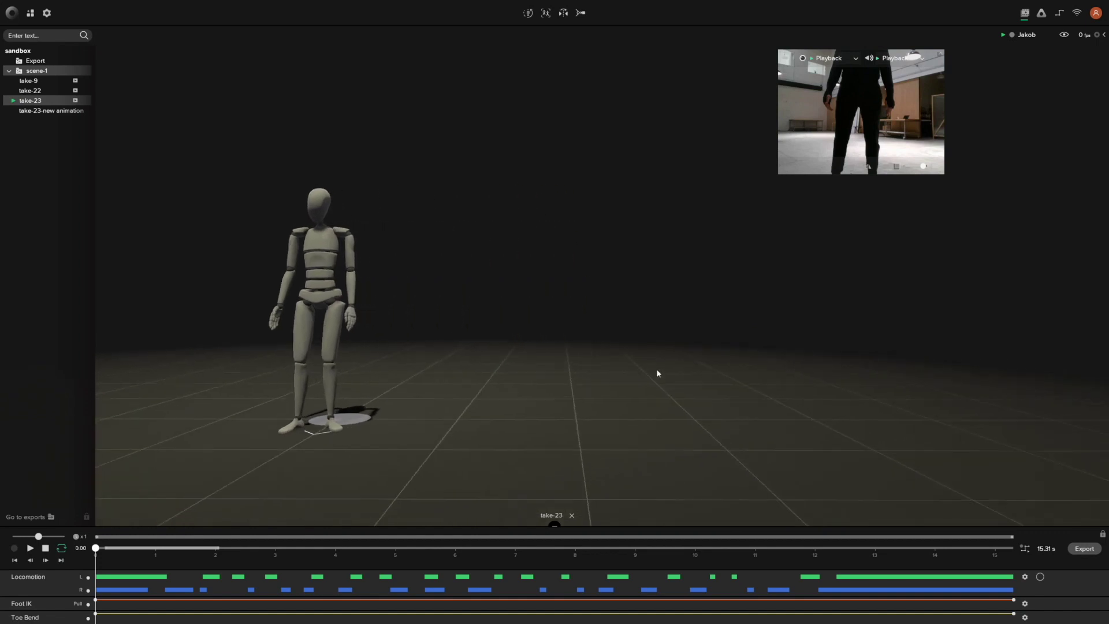
key("a")
key("d")
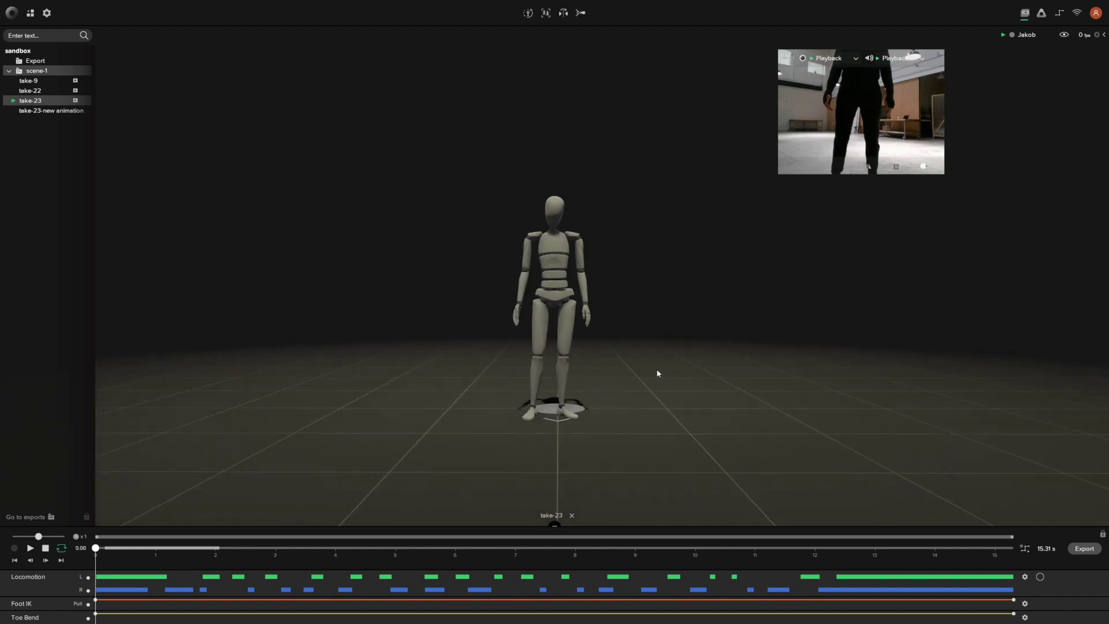
key("w")
key("s")
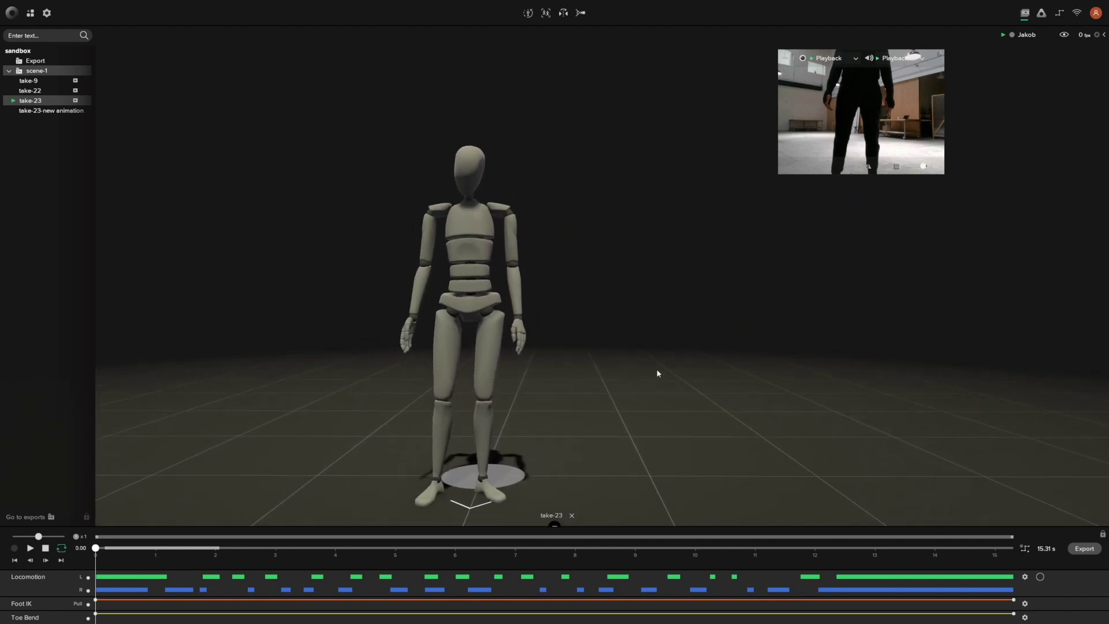
key("a")
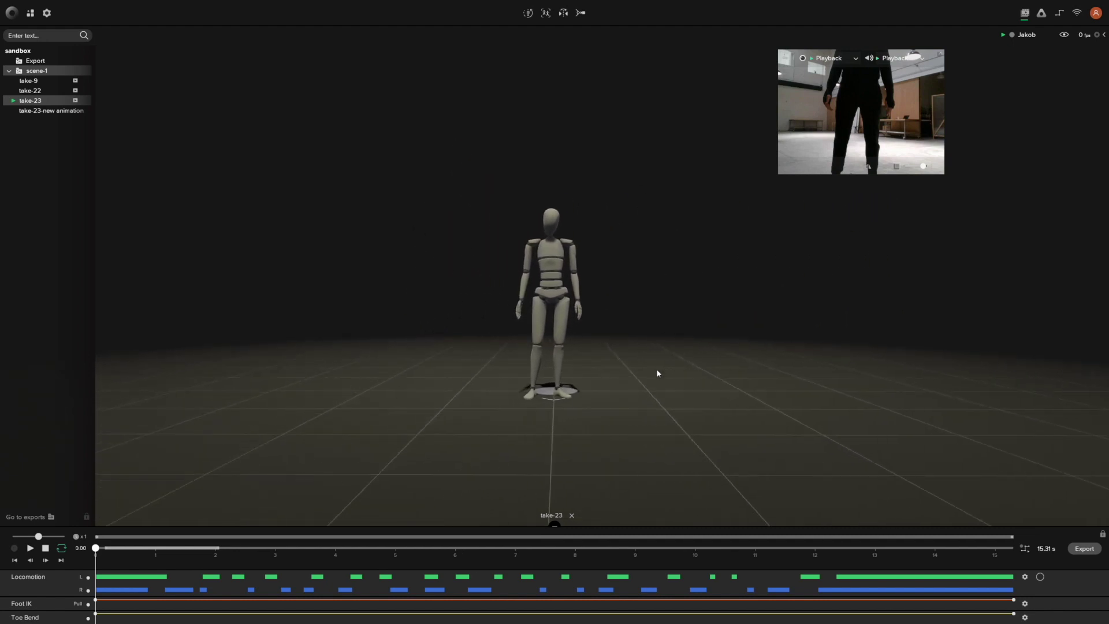
key("w")
key("w")
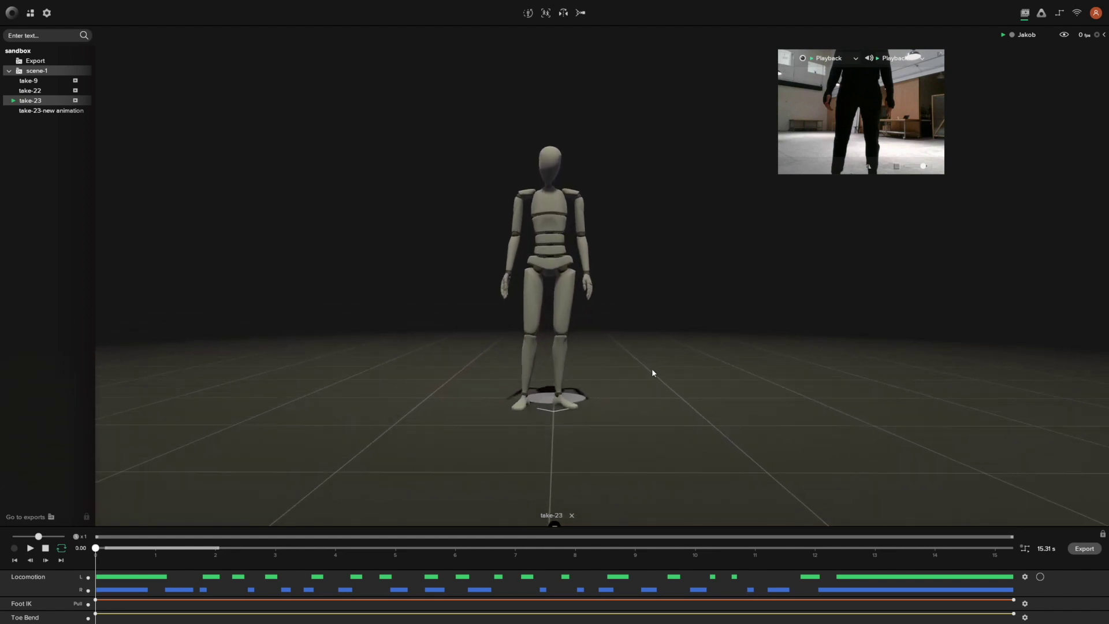
Examine the character in take-23 by moving the camera forward, backward and sideways and shifting the view around it.
key("w")
key("s")
key("a")
key("w")
key("d")
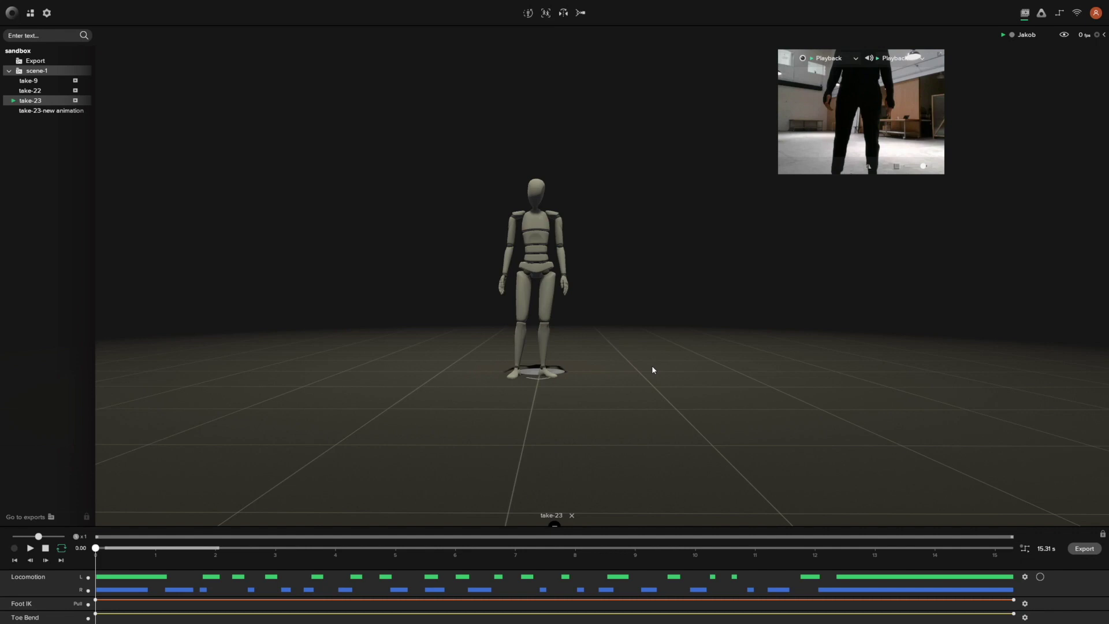
key("a")
key("w")
key("d")
key("a")
key("w")
key("d")
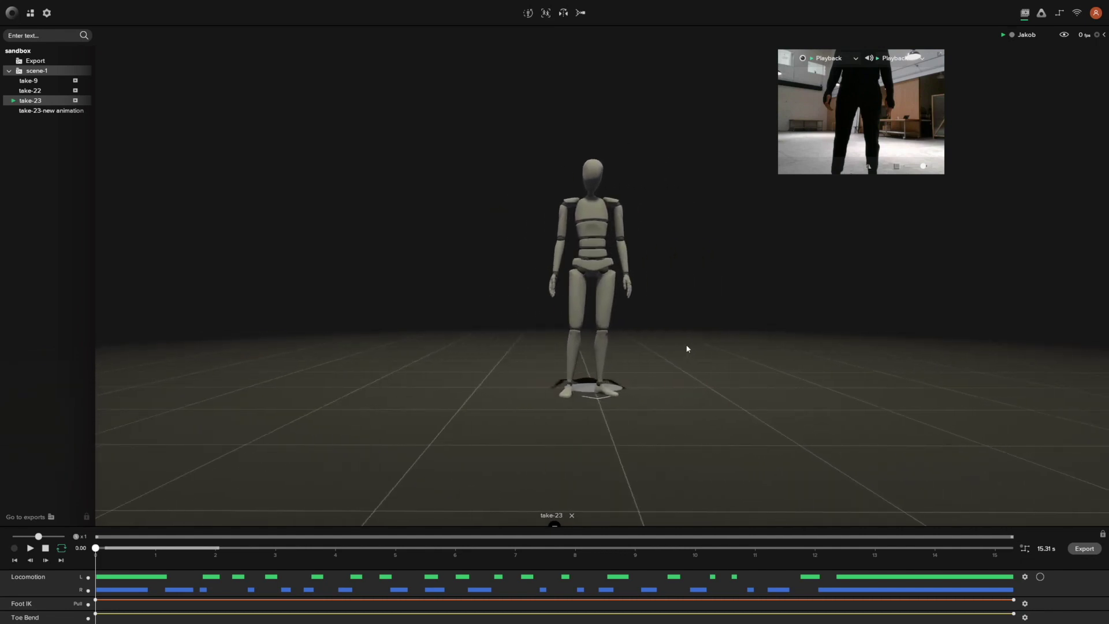
right_click_drag(666, 341, 696, 294)
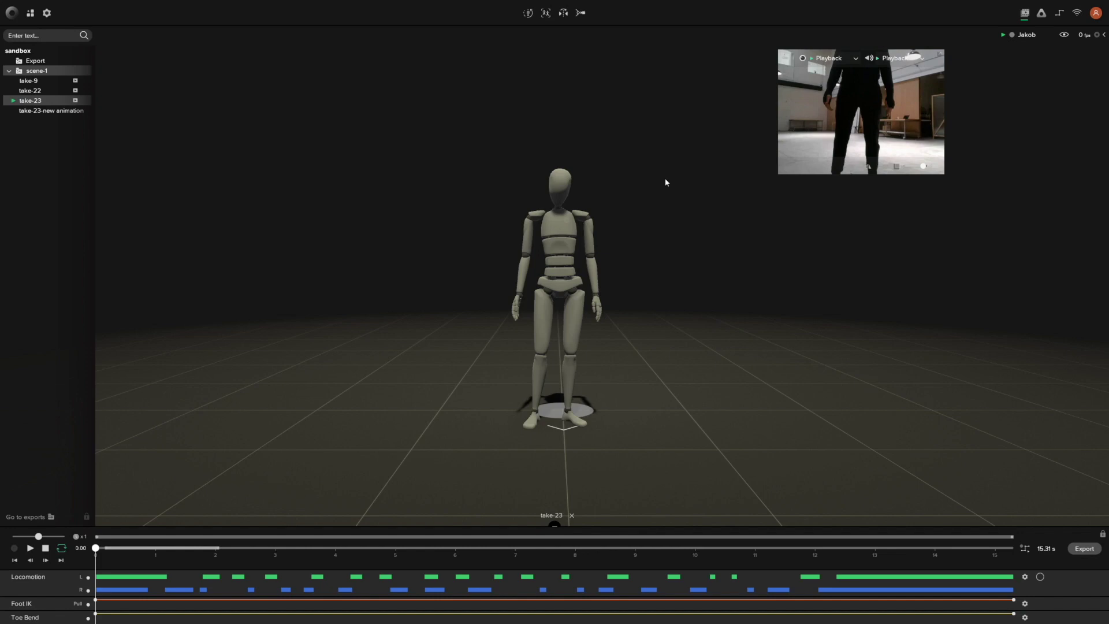
Jump to the last frame of take-23 and back to the first, and advance frame by frame to 0.18 s.
key("Down")
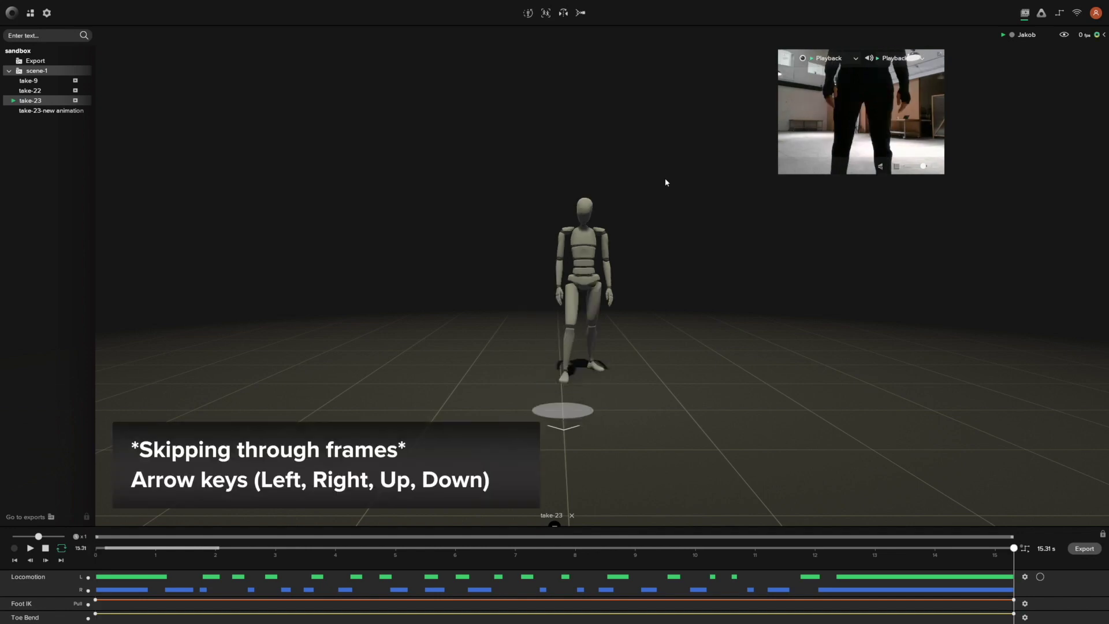
key("Up")
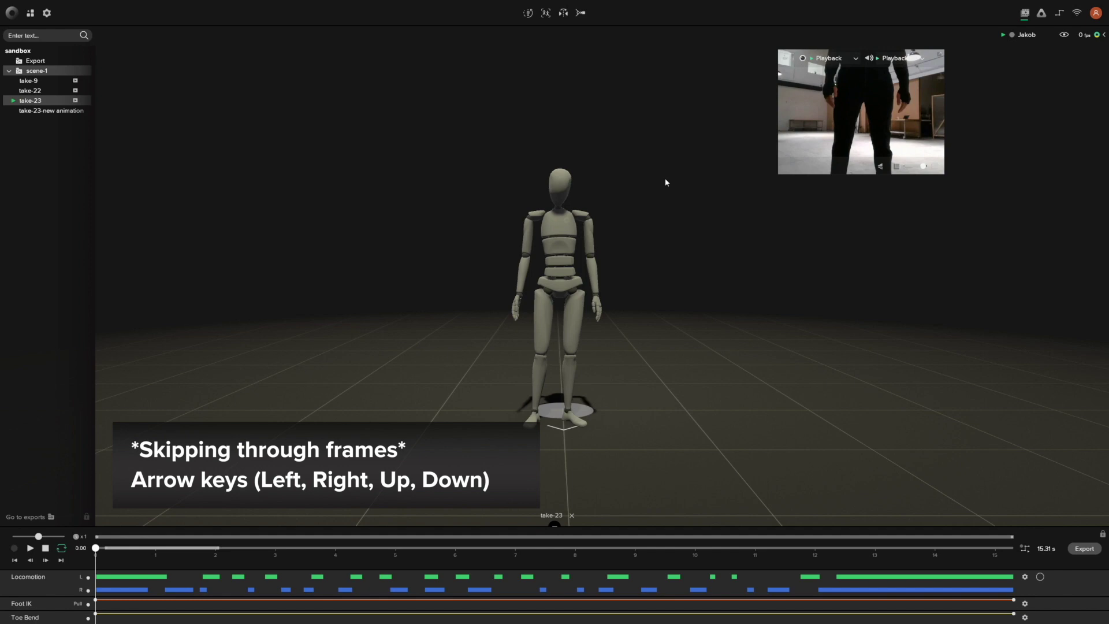
key("Right")
key("Right")
key("Right")
key("Right")
key("Right")
key("Right")
key("Right")
key("Right")
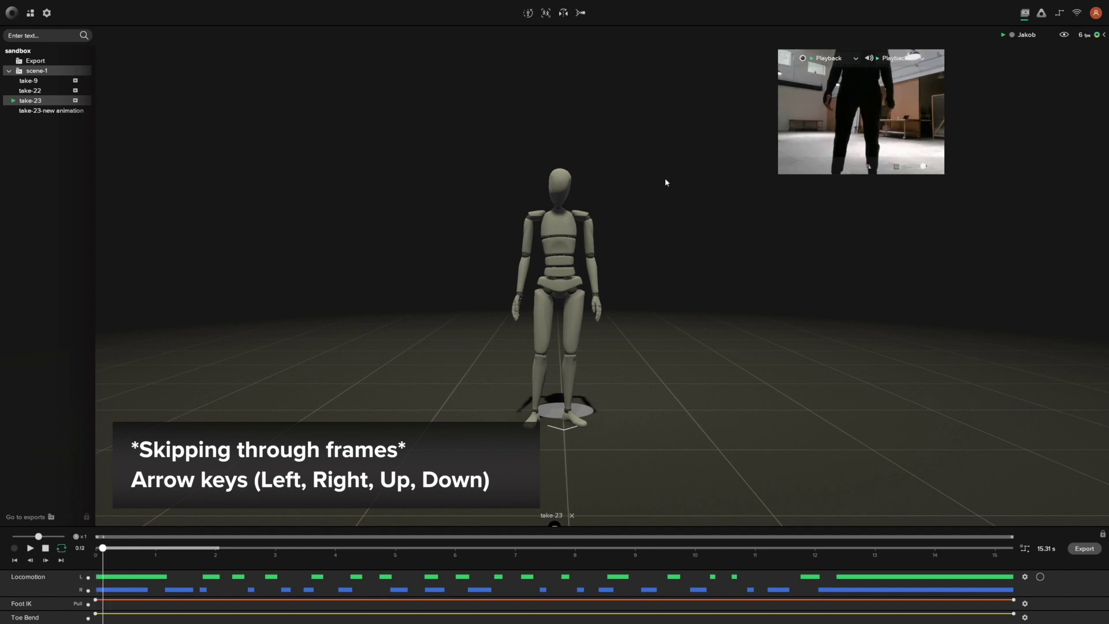
key("Right")
key("Right")
key("Right")
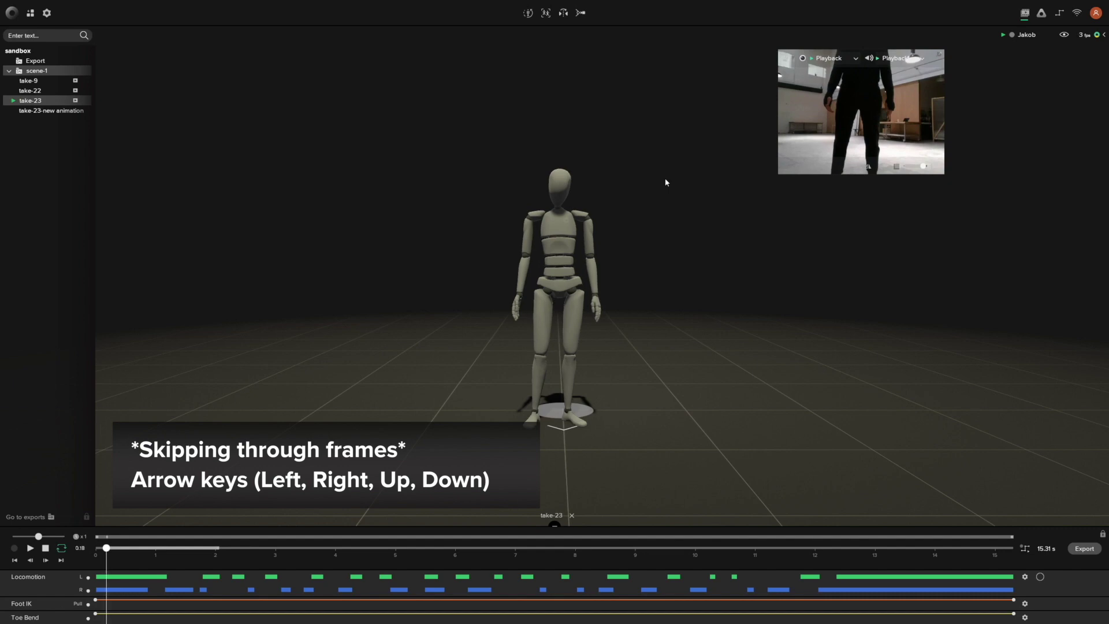
Step backward through take-23 frame by frame to its start.
key("Left")
key("Left")
key("Left")
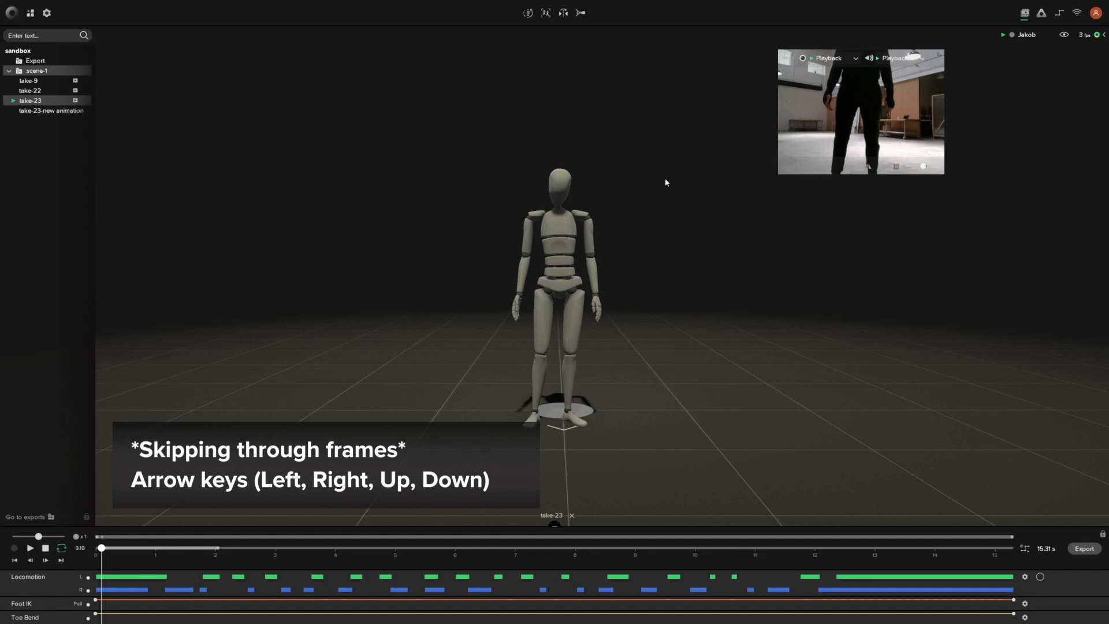
key("Left")
key("Left")
key("Left")
key("Left")
key("Left")
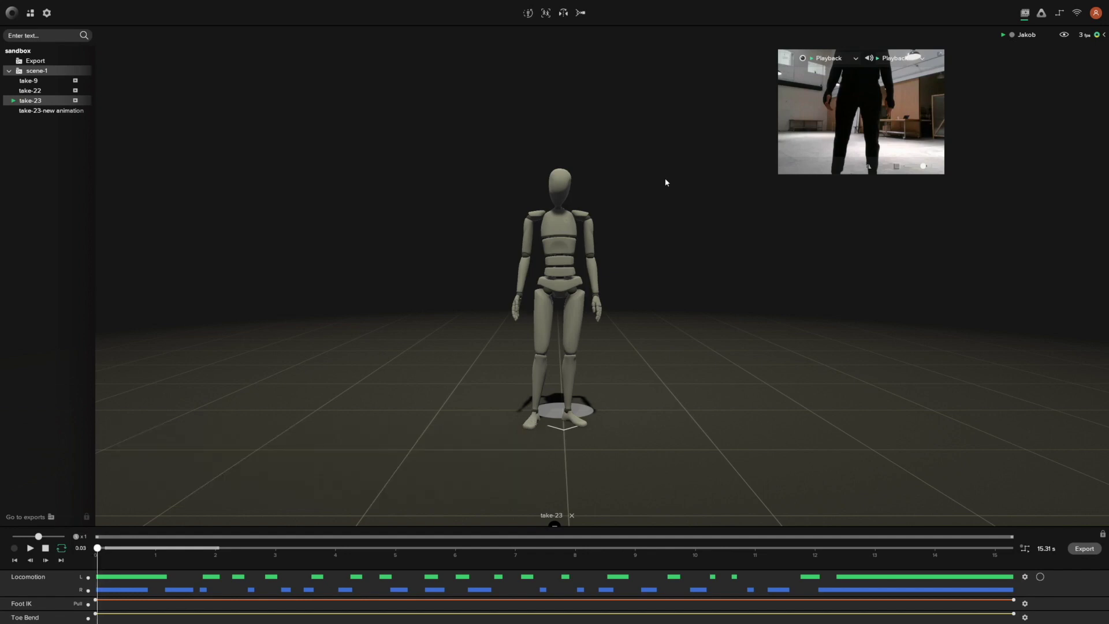
key("Left")
key("Left")
key("Left")
Play take-23 and toggle the mirrored camera view on and off during playback.
left_click(30, 547)
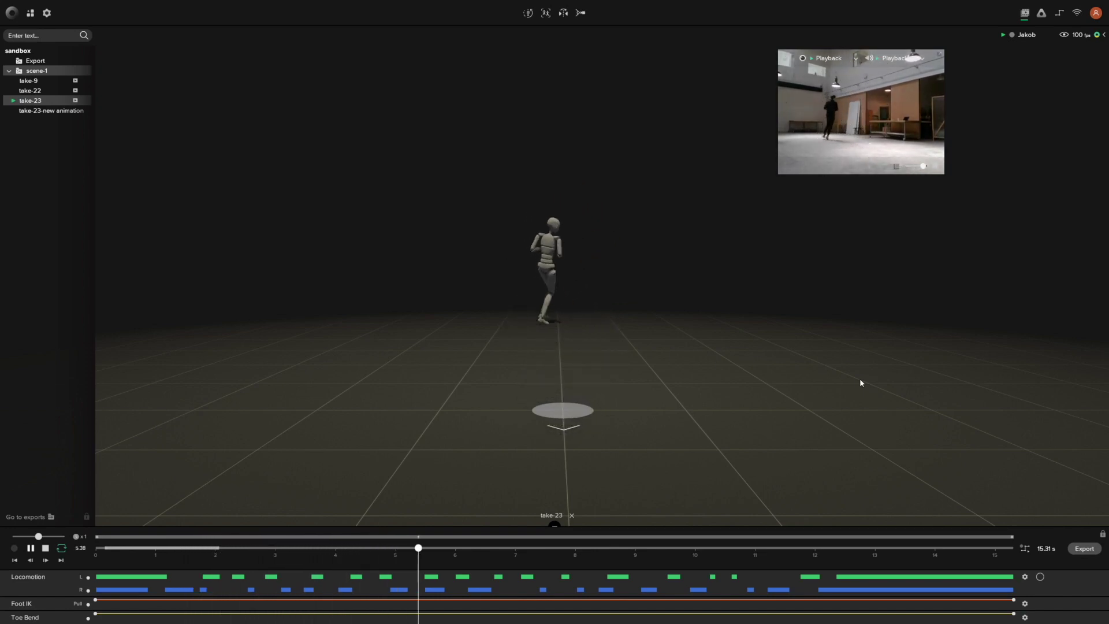
key("m")
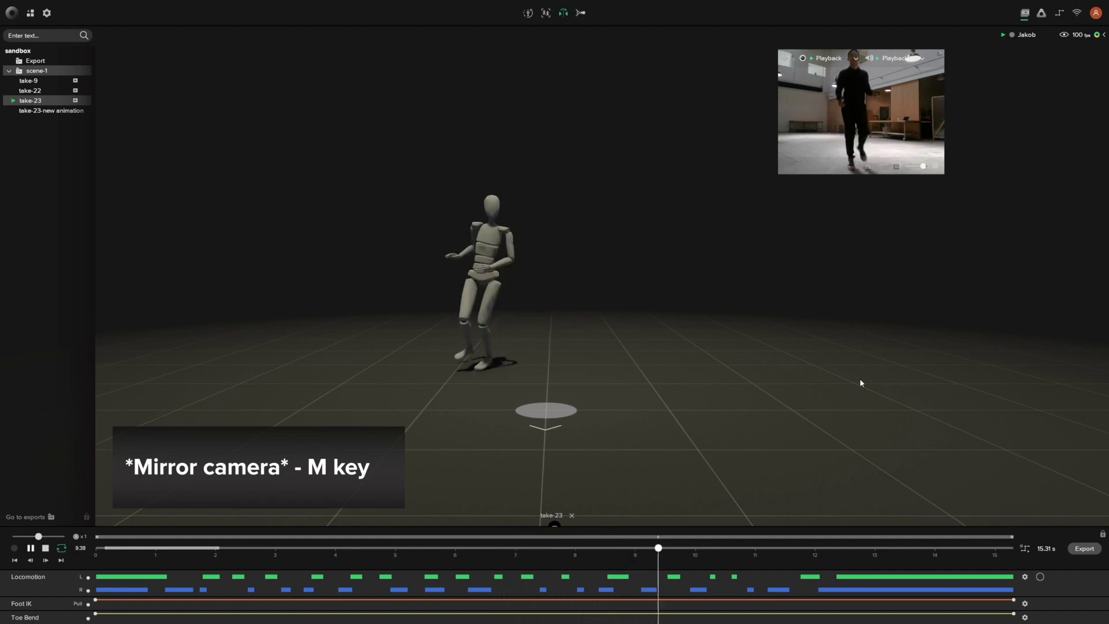
key("m")
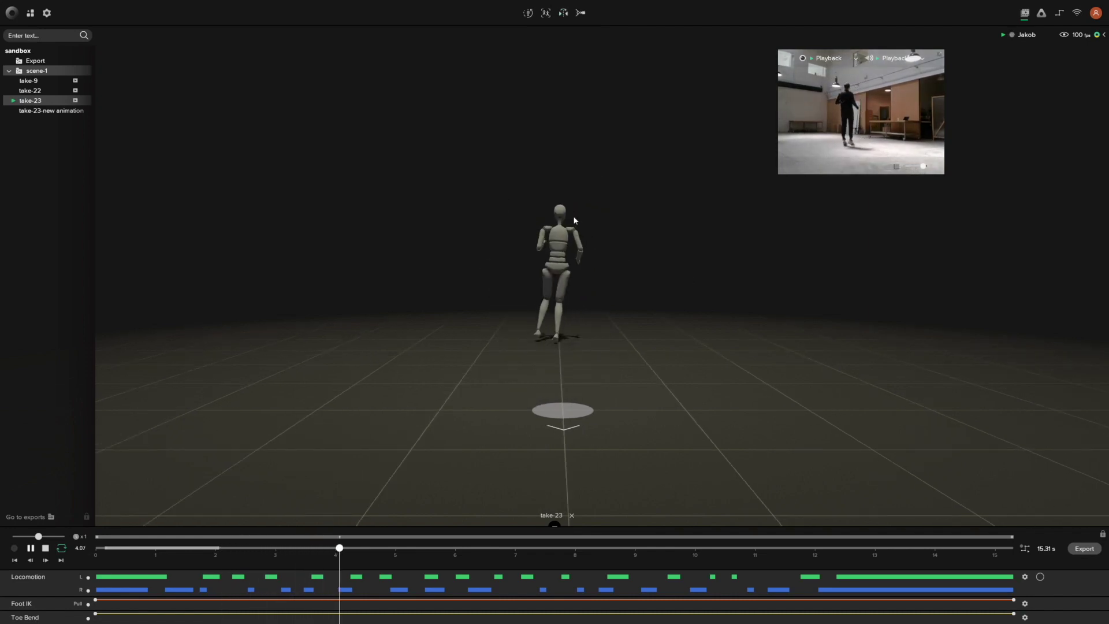
Stop playback, shift the view away from the character and refocus the camera on it.
left_click(44, 548)
scroll(488, 389, "down", 2)
left_click_drag(505, 395, 431, 391)
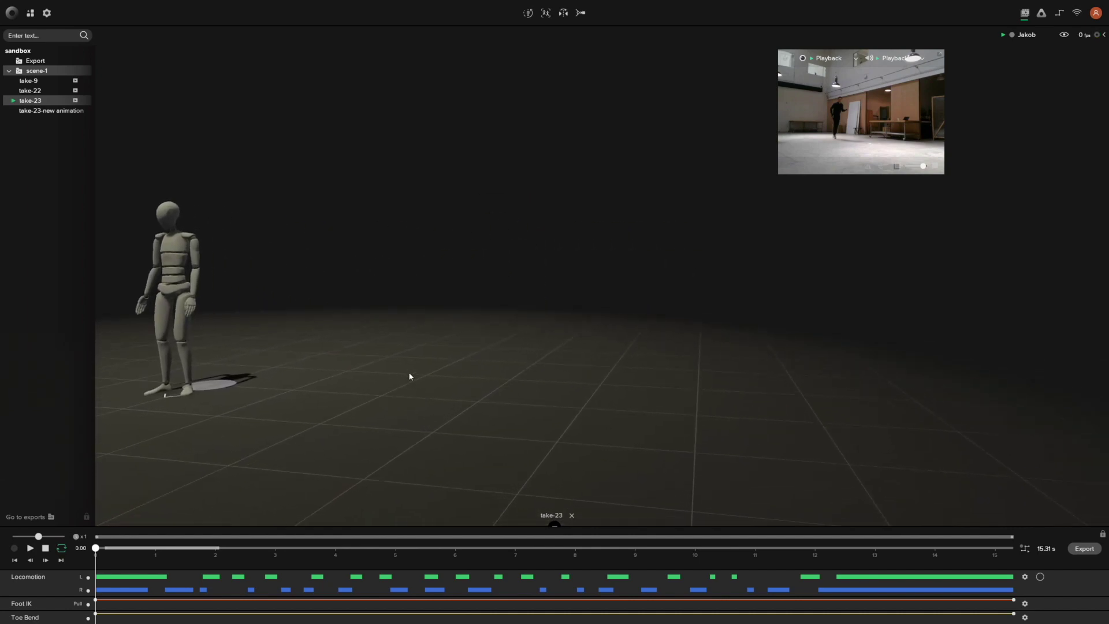
key("f")
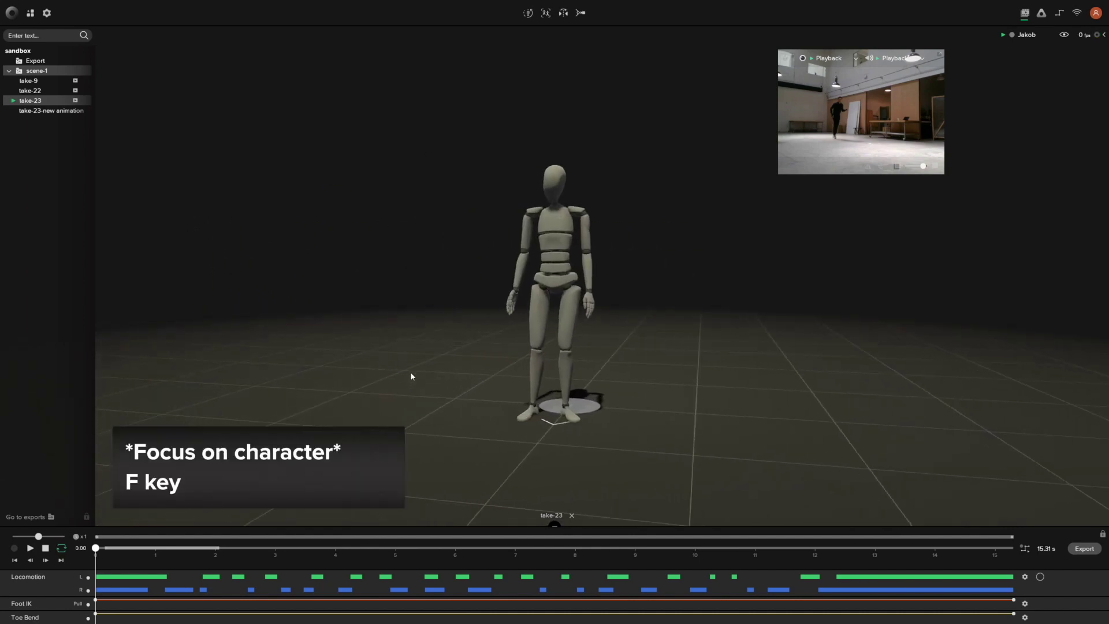
View the character from far away and bring it back into focus in the camera.
left_click_drag(409, 376, 463, 384)
scroll(463, 384, "down", 6)
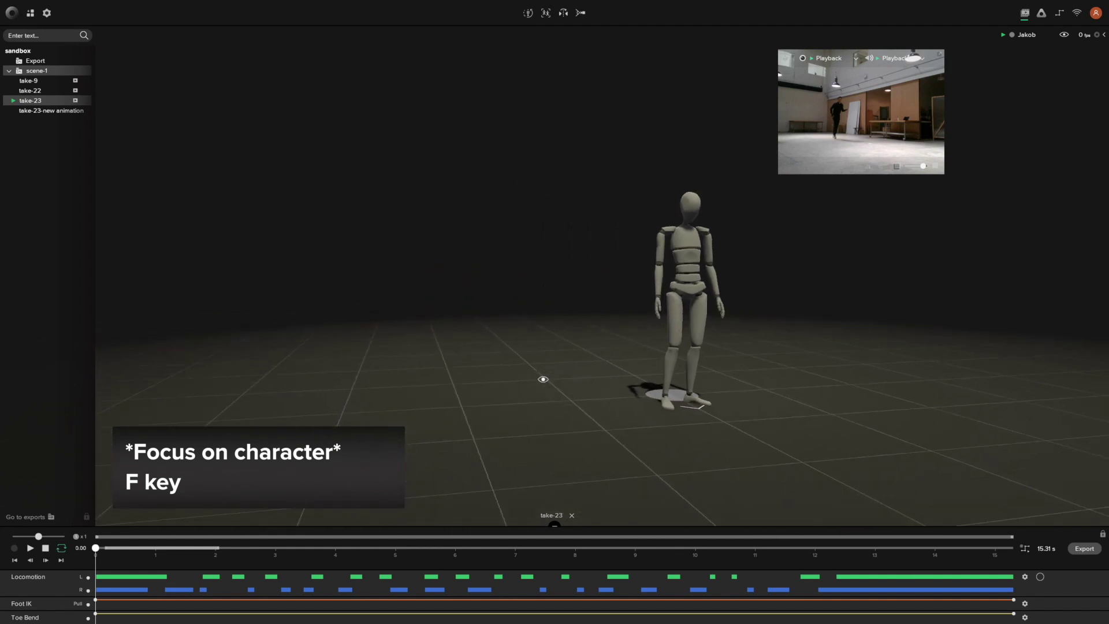
scroll(489, 378, "down", 3)
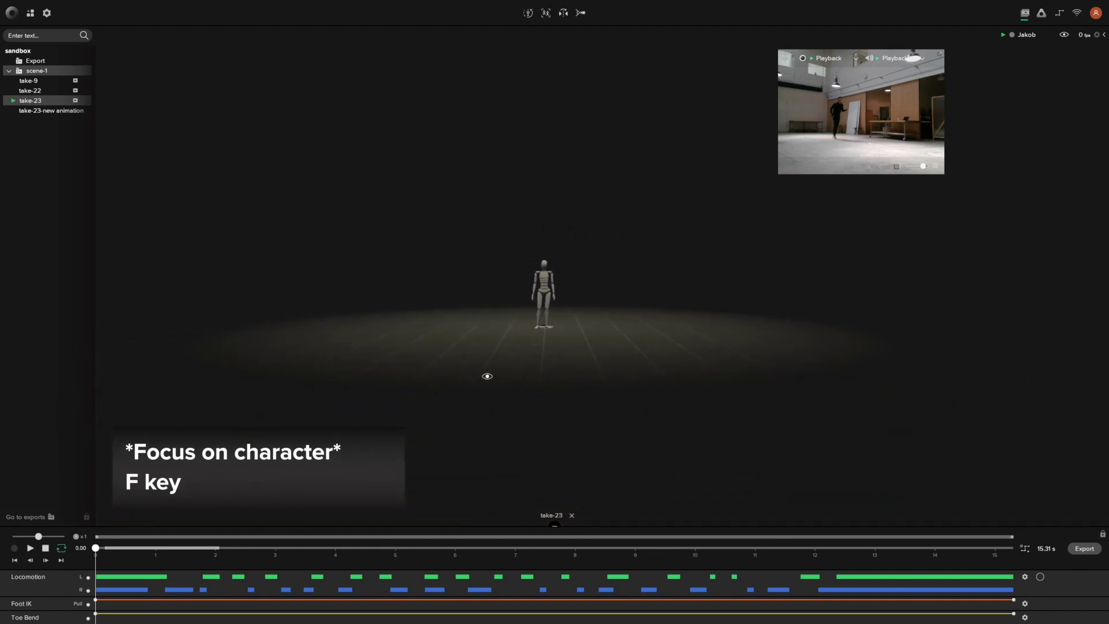
key("f")
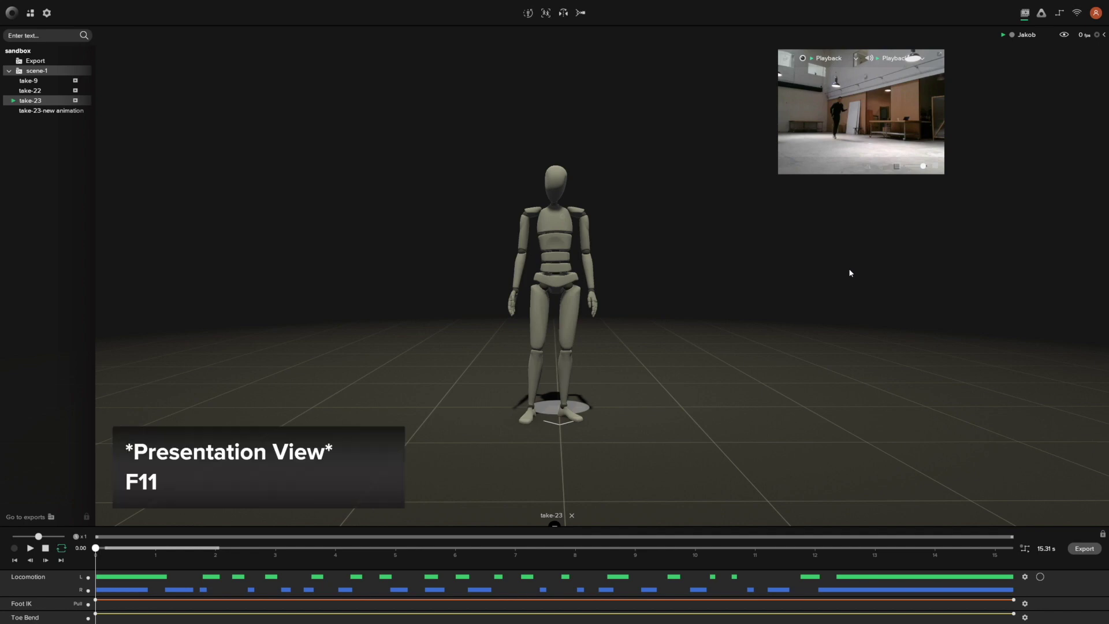
Close the video reference window in presentation view and toggle between presentation view and the standard layout.
key("F11")
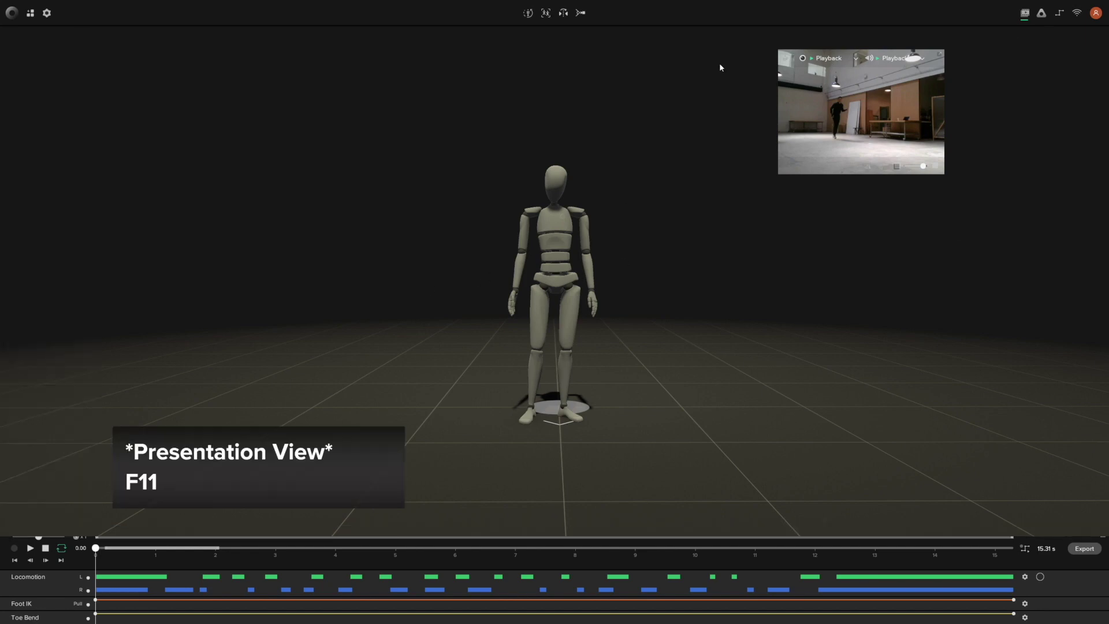
left_click(940, 56)
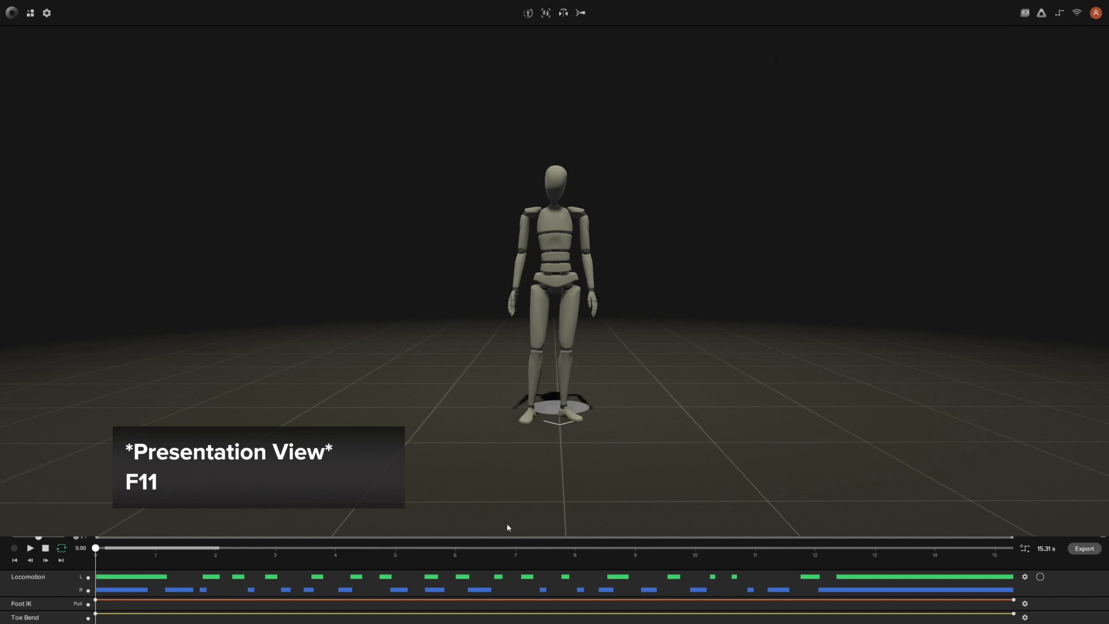
key("F11")
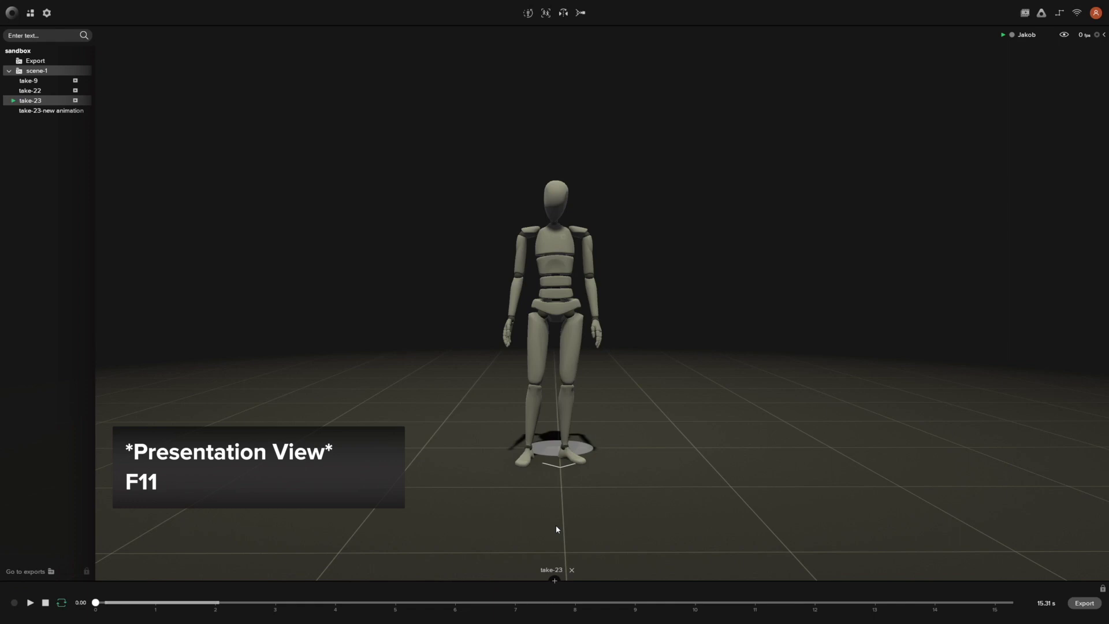
key("F11")
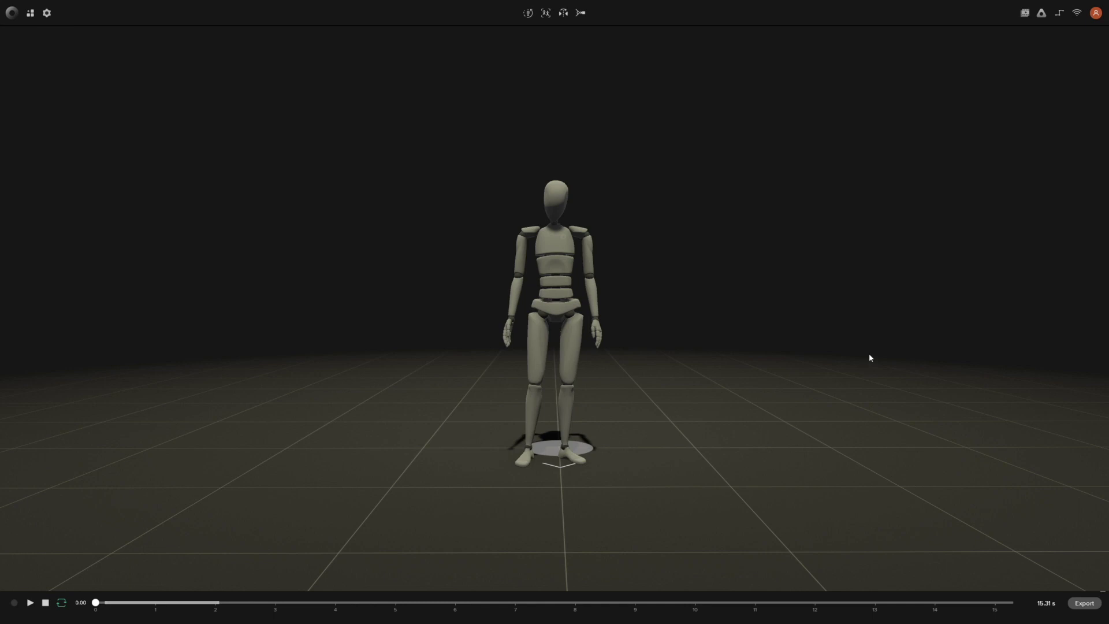
key("F11")
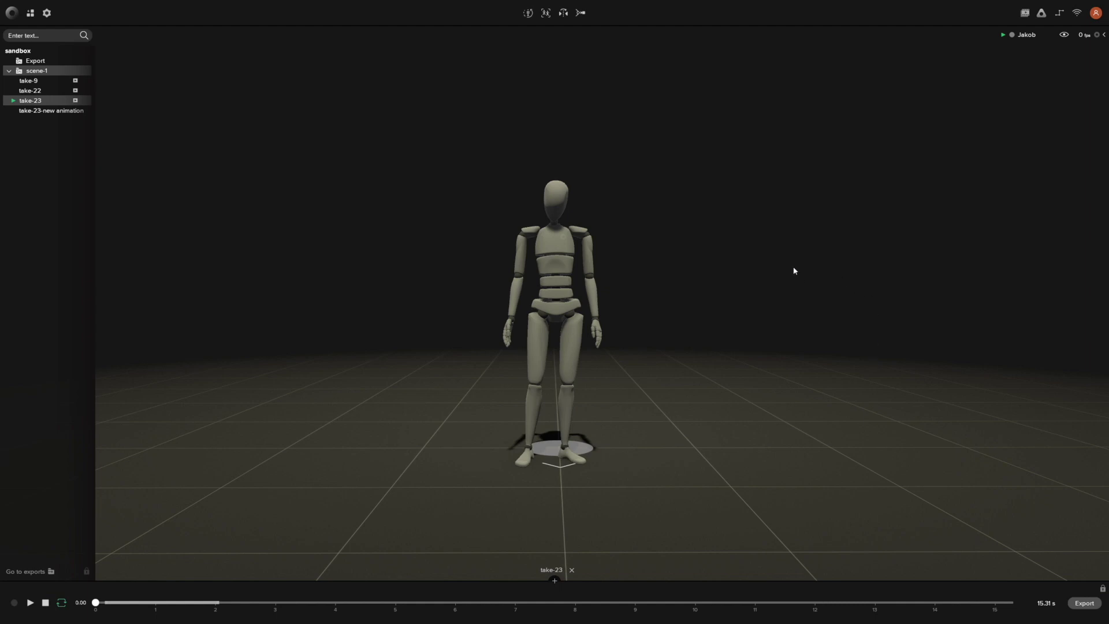
Switch from full screen to windowed mode and return to full screen.
left_click_drag(793, 270, 827, 239)
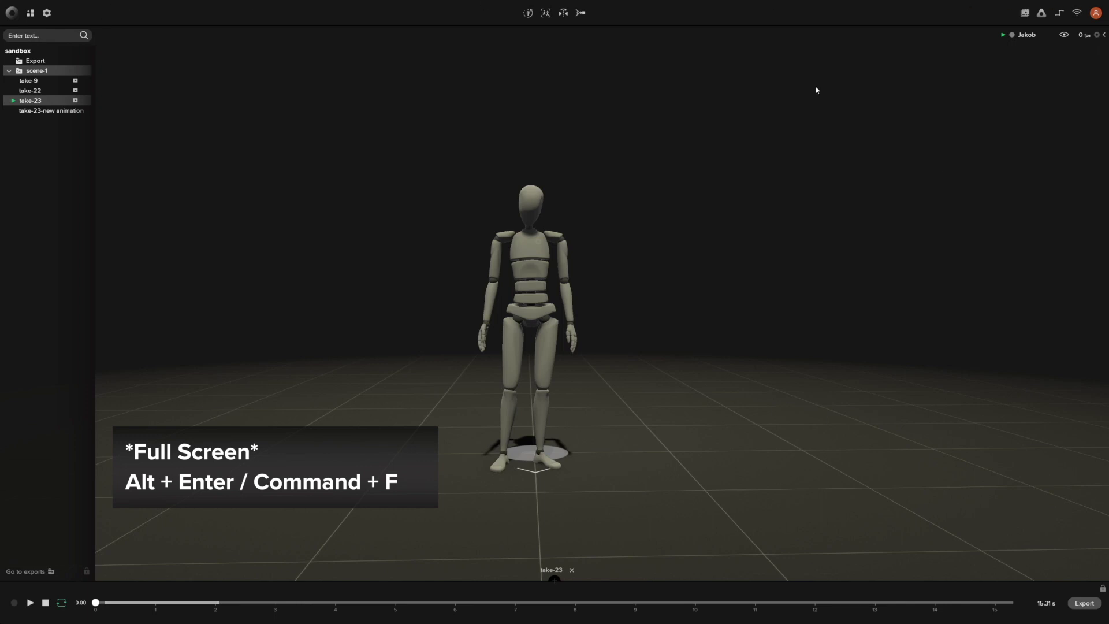
key("alt+Return")
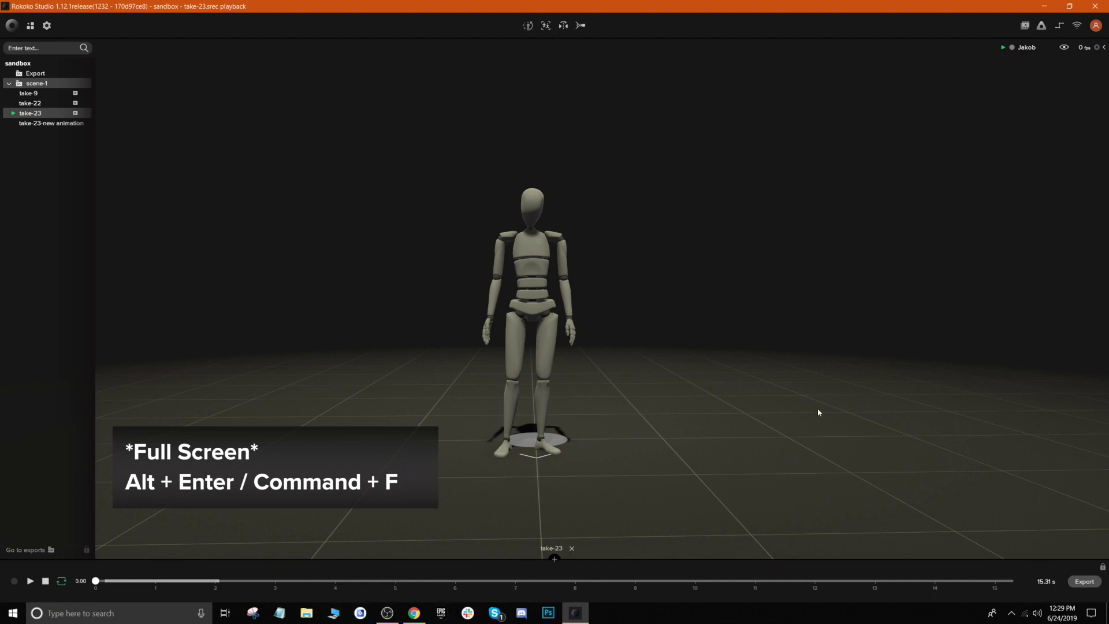
key("alt+Return")
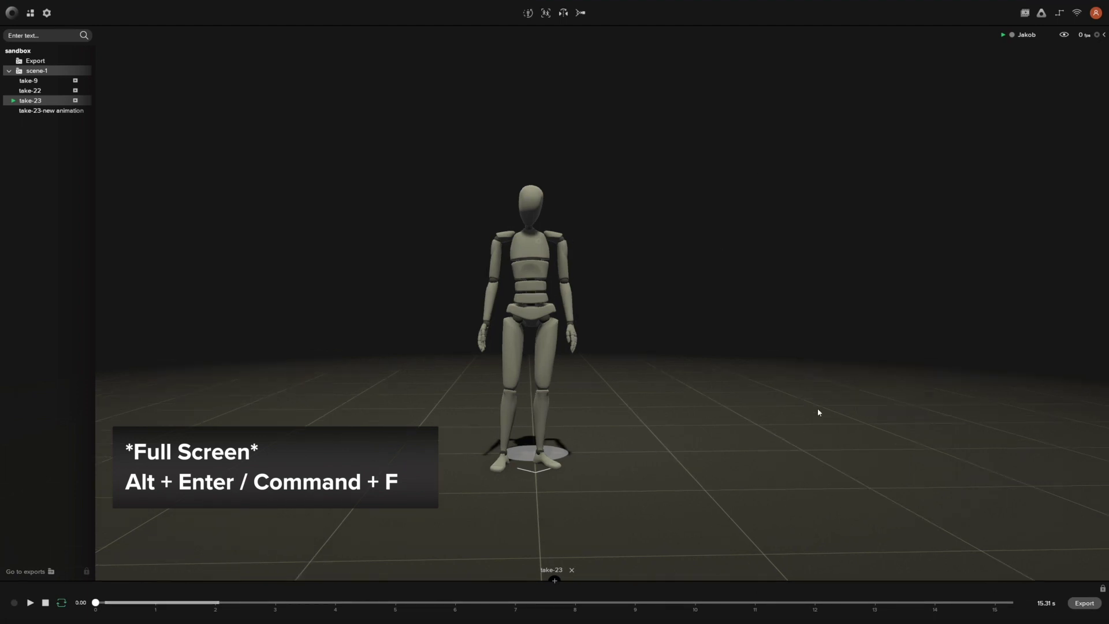
left_click_drag(676, 379, 651, 371)
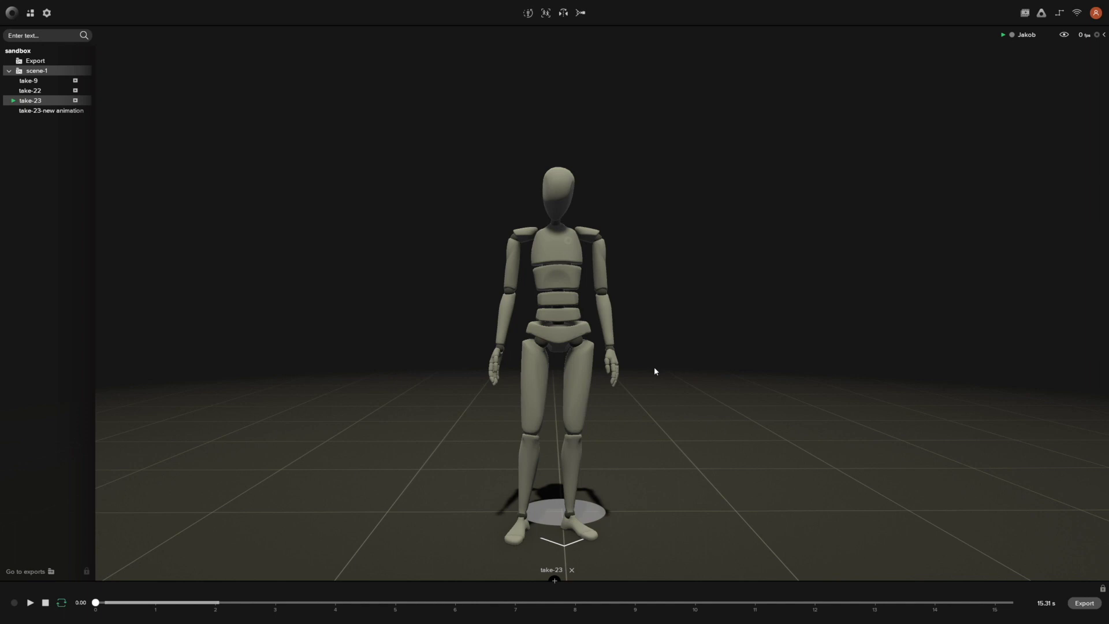
left_click(11, 12)
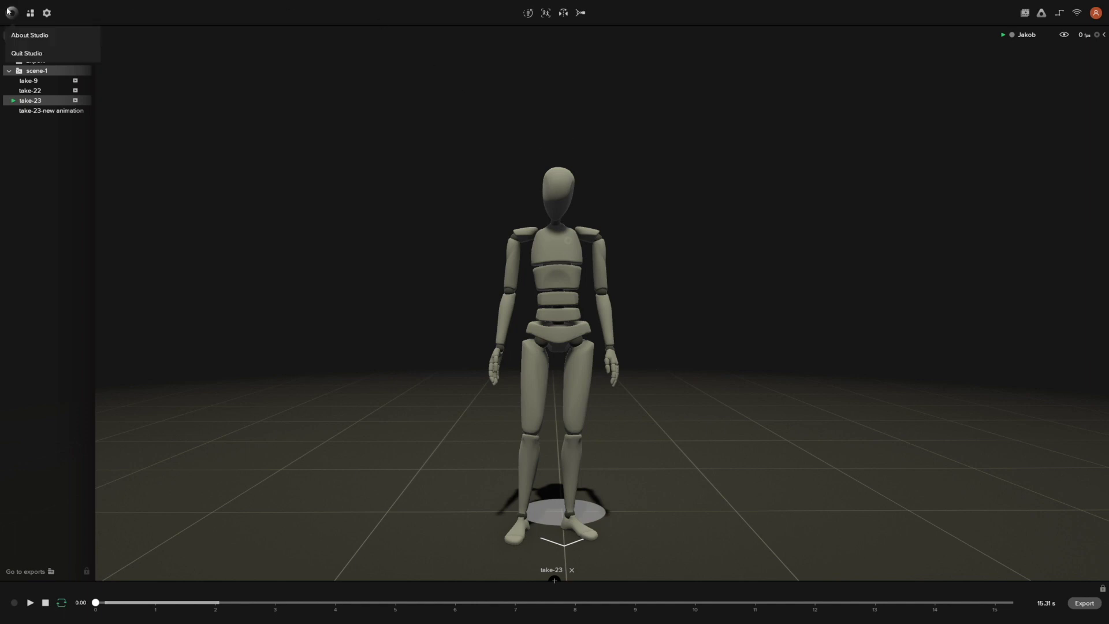
left_click(866, 216)
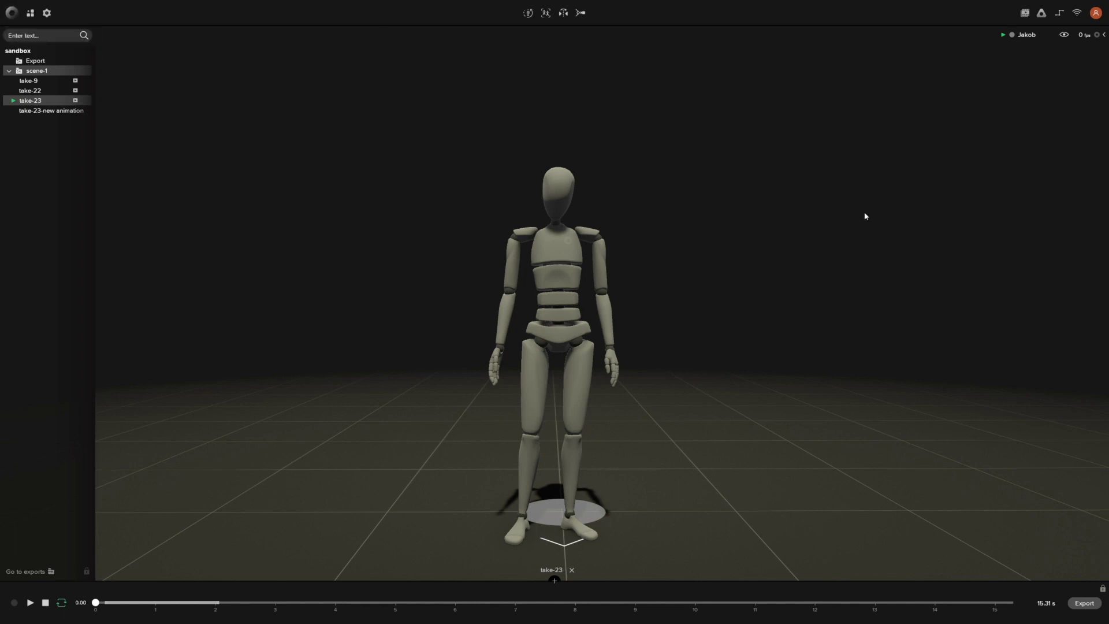